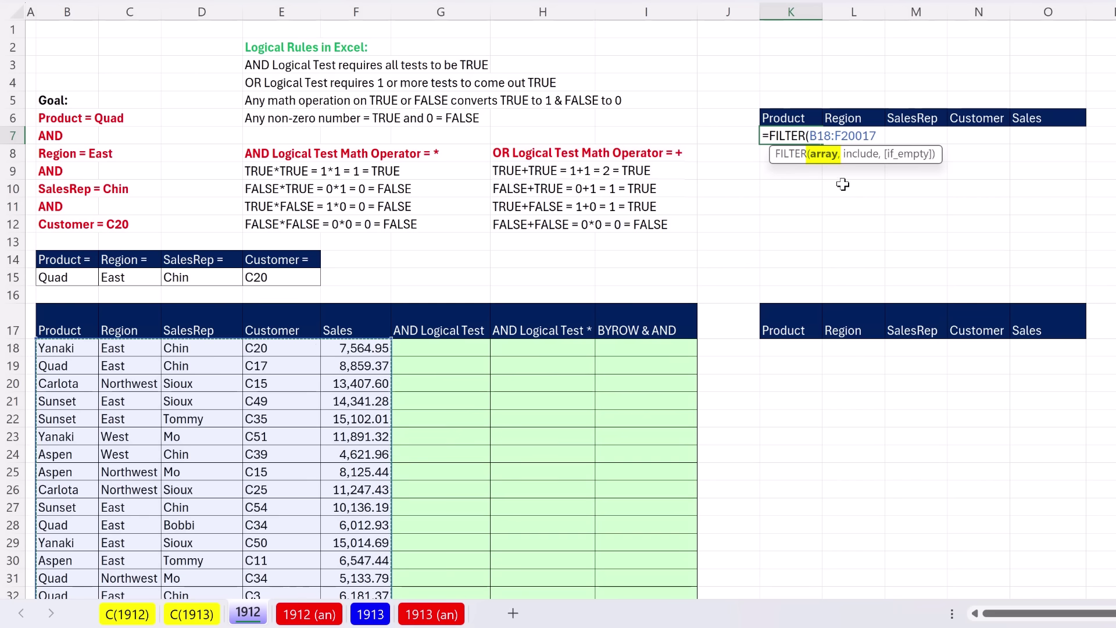
# Cancel the partly typed FILTER formula in K7, leaving the cell empty
pyautogui.write(',')
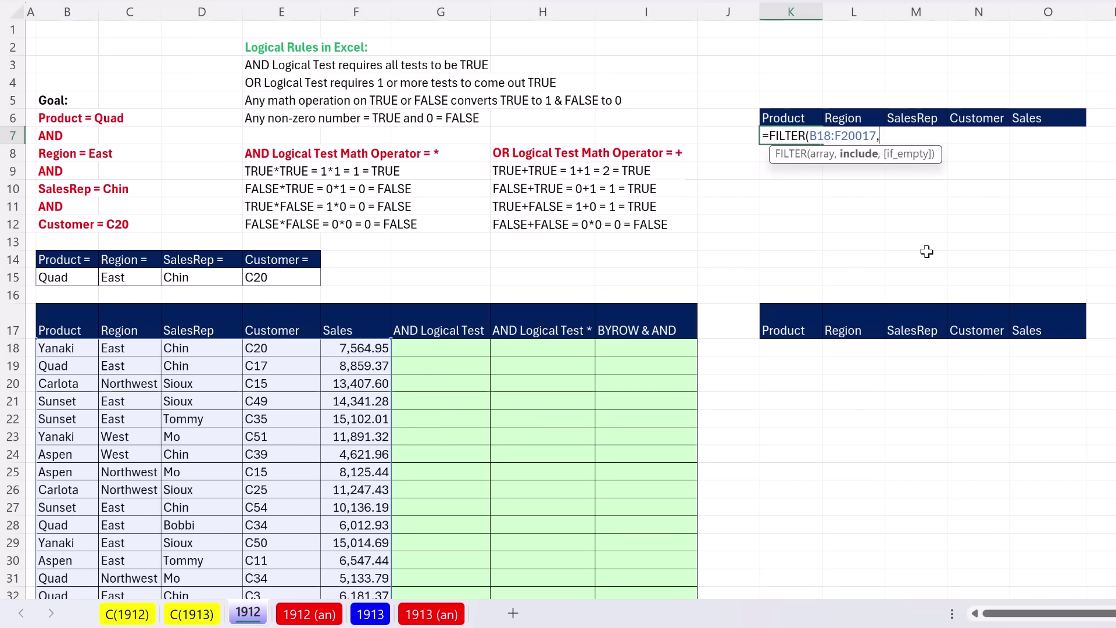
pyautogui.press('Escape')
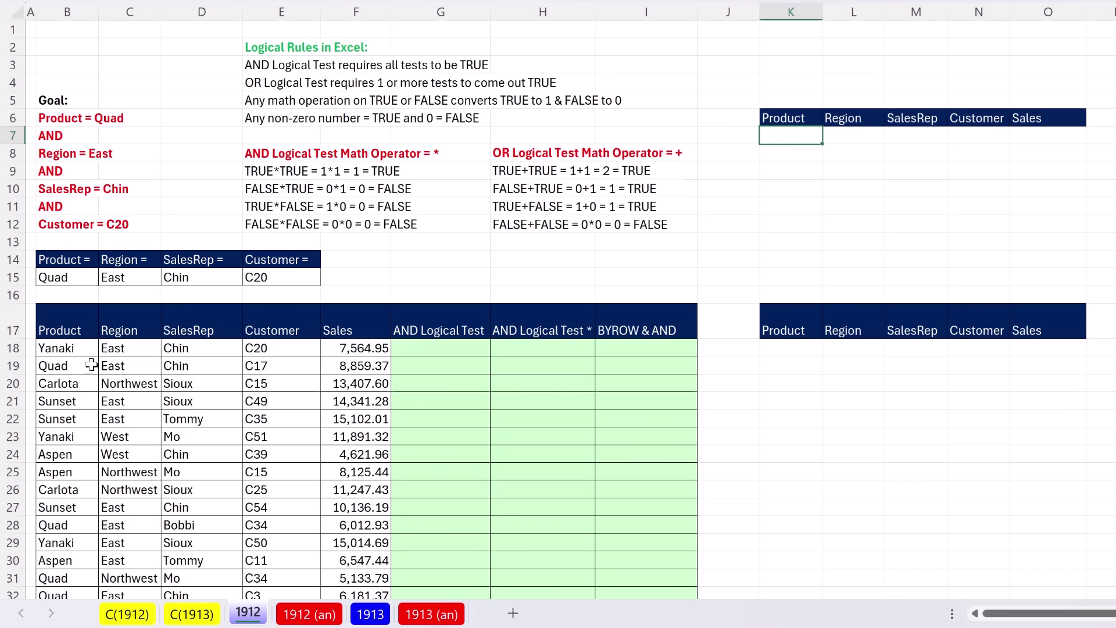
# Switch B15 to Yanaki and review the first record's Region, SalesRep (Chin) and Customer (C20) values
pyautogui.moveTo(57, 349); pyautogui.dragTo(257, 349)
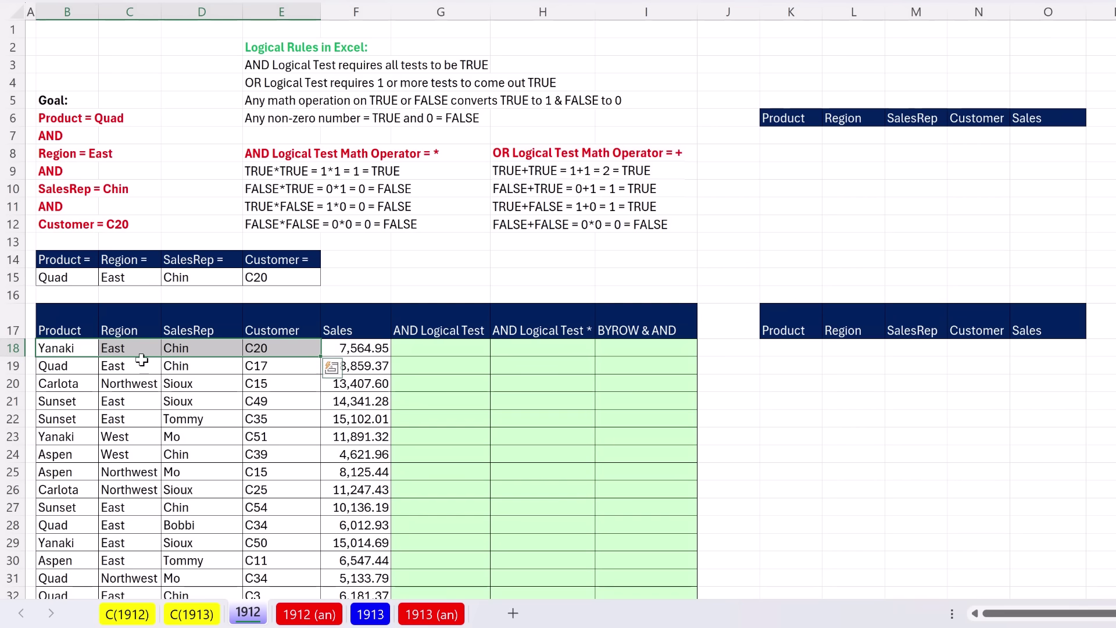
pyautogui.click(96, 282)
pyautogui.click(106, 278)
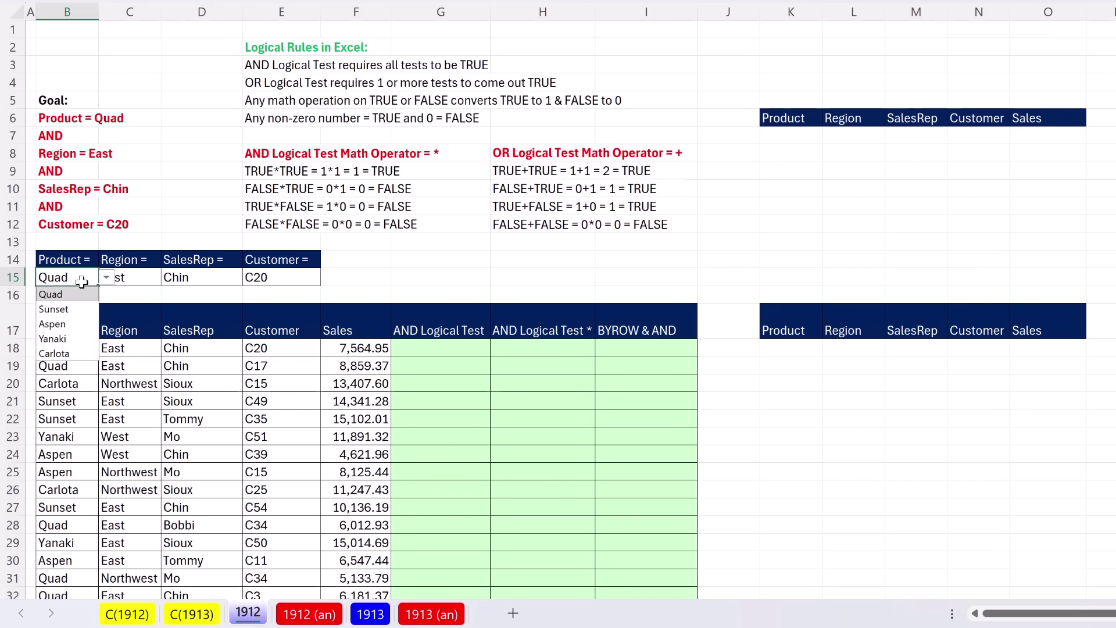
pyautogui.click(64, 338)
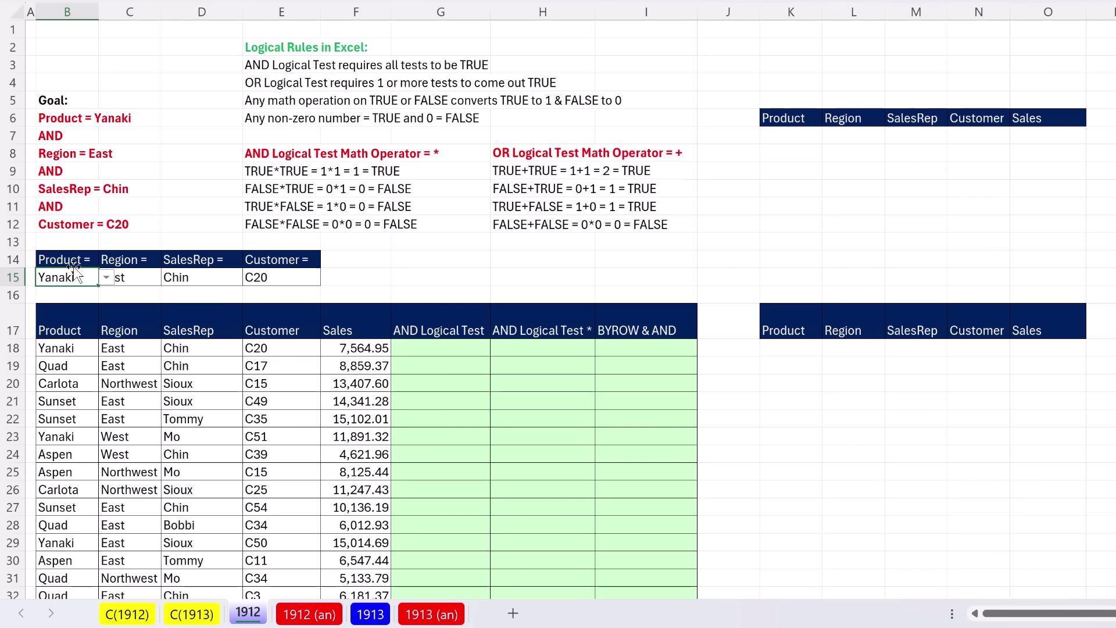
pyautogui.click(110, 350)
pyautogui.click(184, 346)
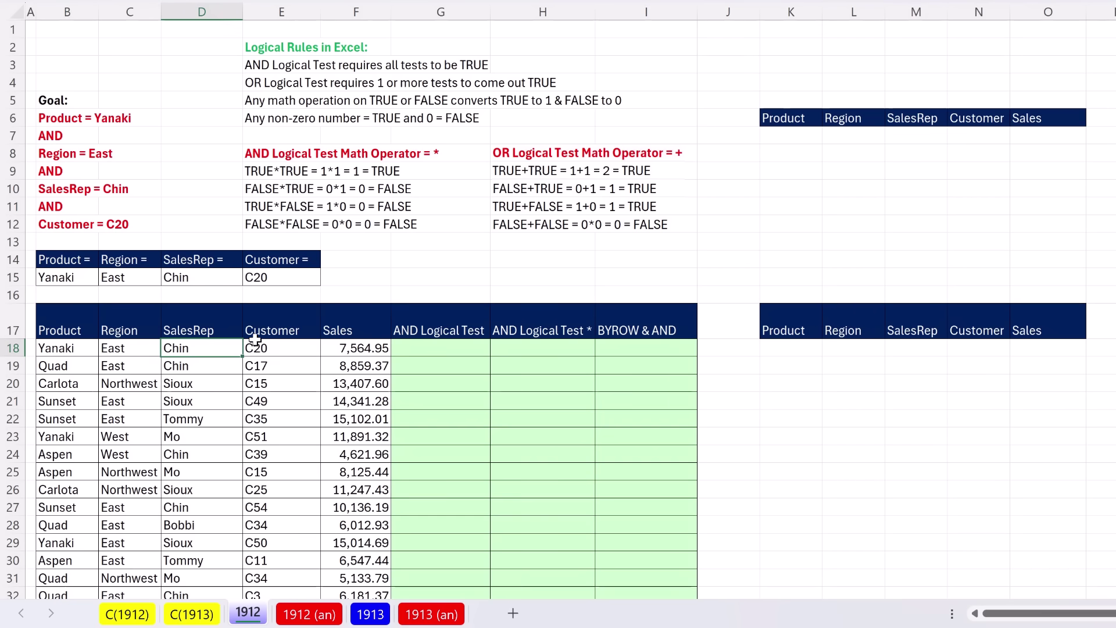
pyautogui.click(275, 351)
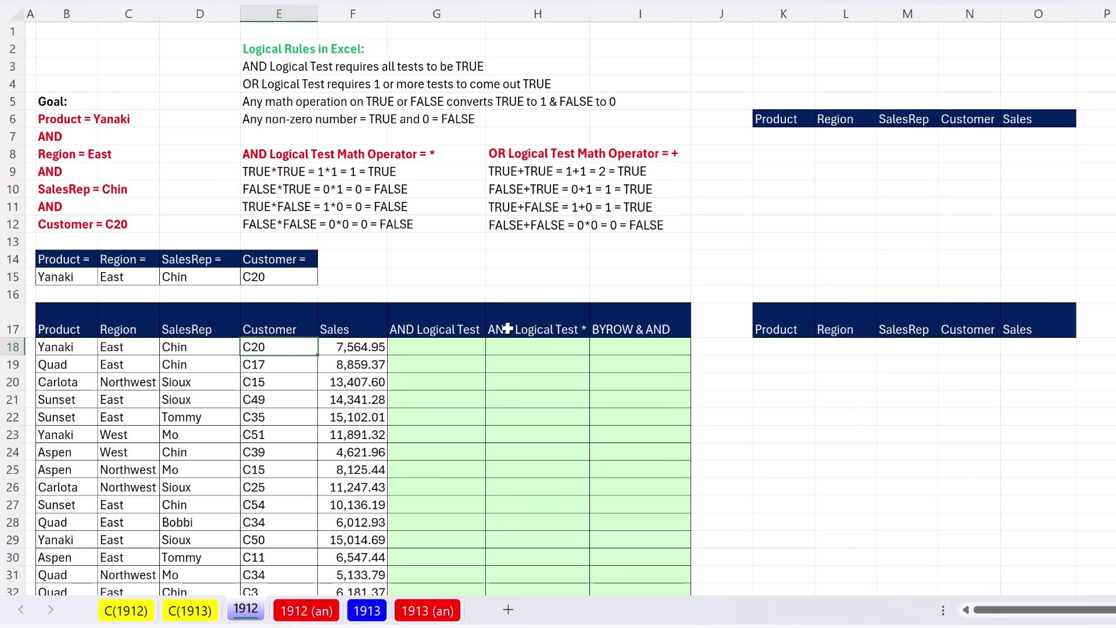
# Start an AND test in G18 comparing B18 with $B$15 and C18 with $C$15
pyautogui.click(429, 349)
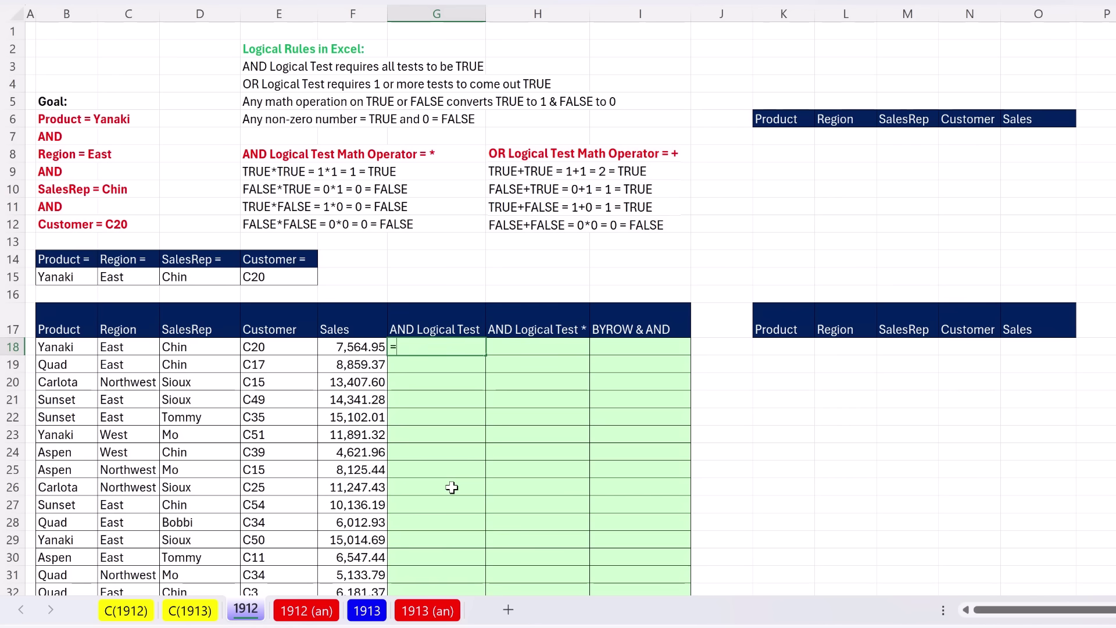
pyautogui.write('and')
pyautogui.press('Tab')
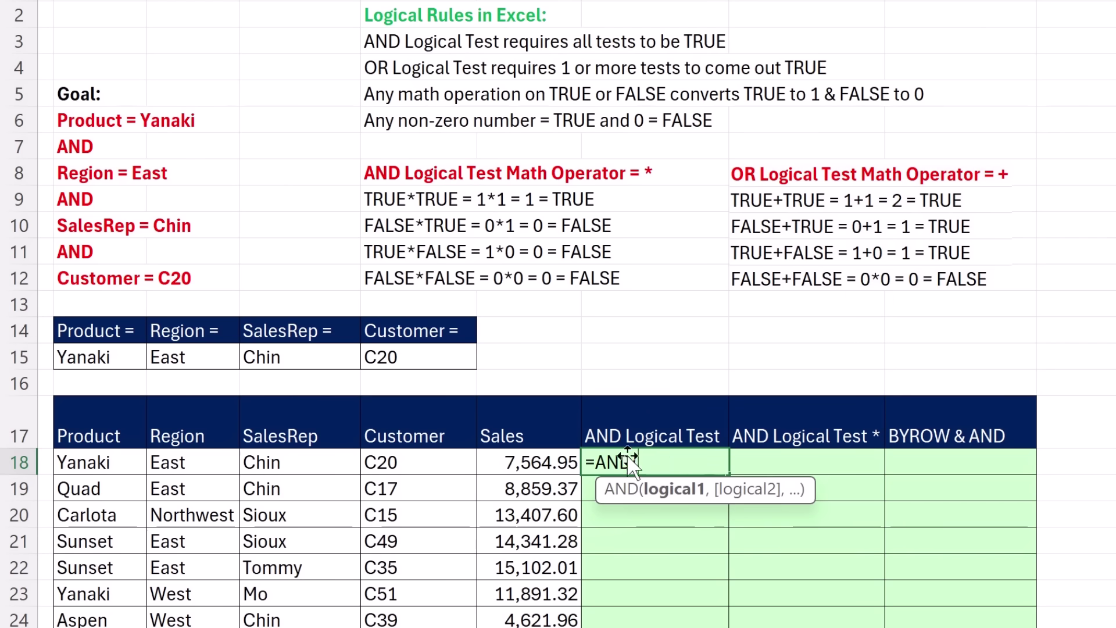
pyautogui.click(93, 464)
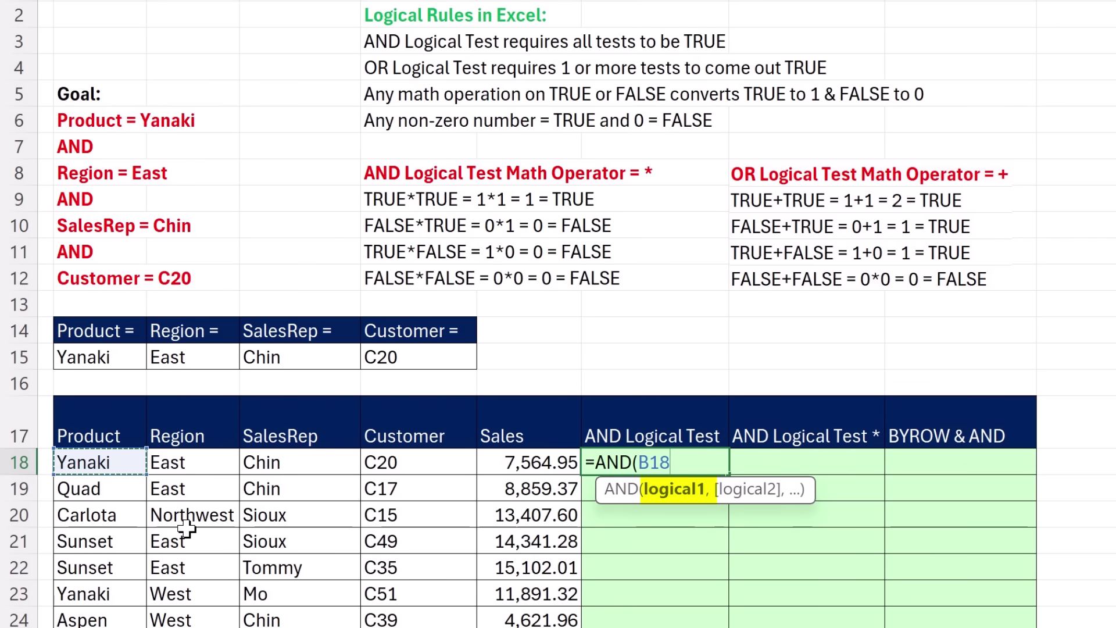
pyautogui.write('=')
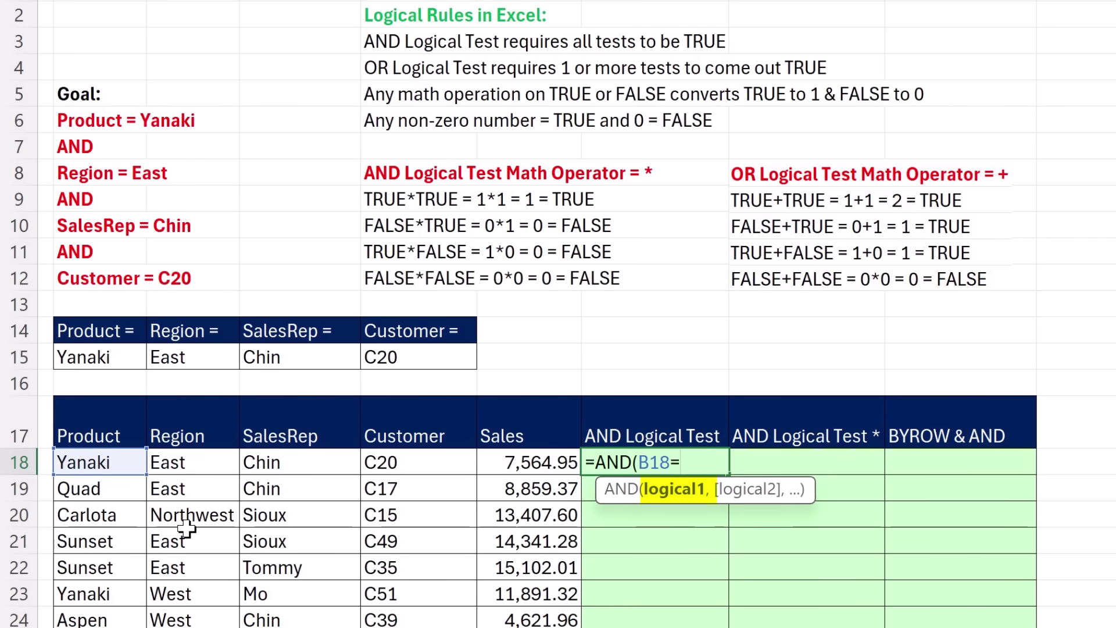
pyautogui.click(119, 356)
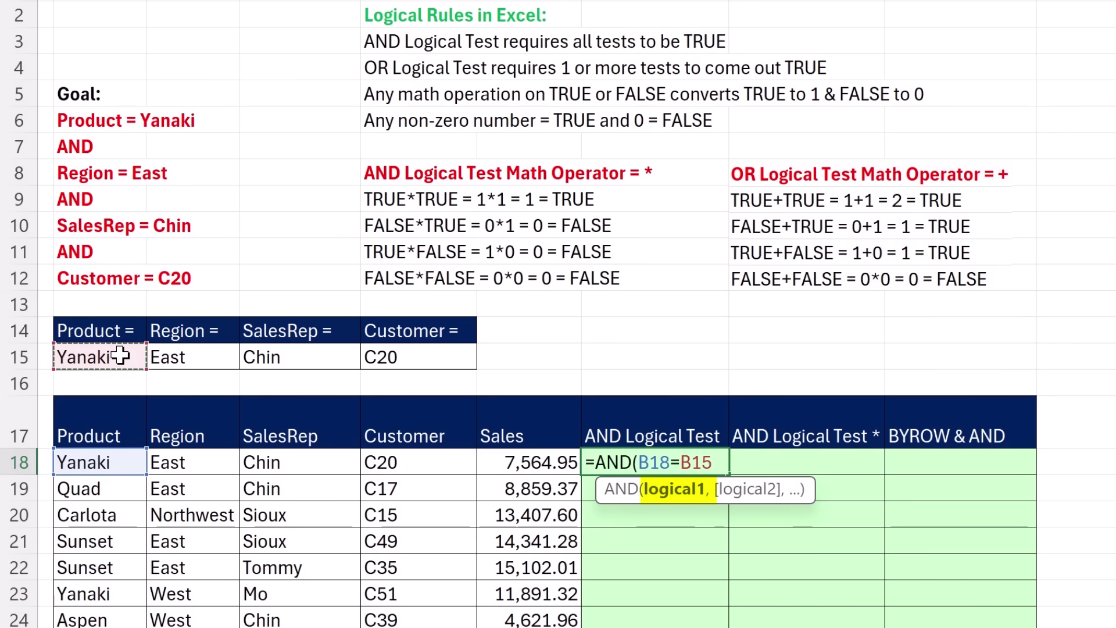
pyautogui.press('F4')
pyautogui.press('F4')
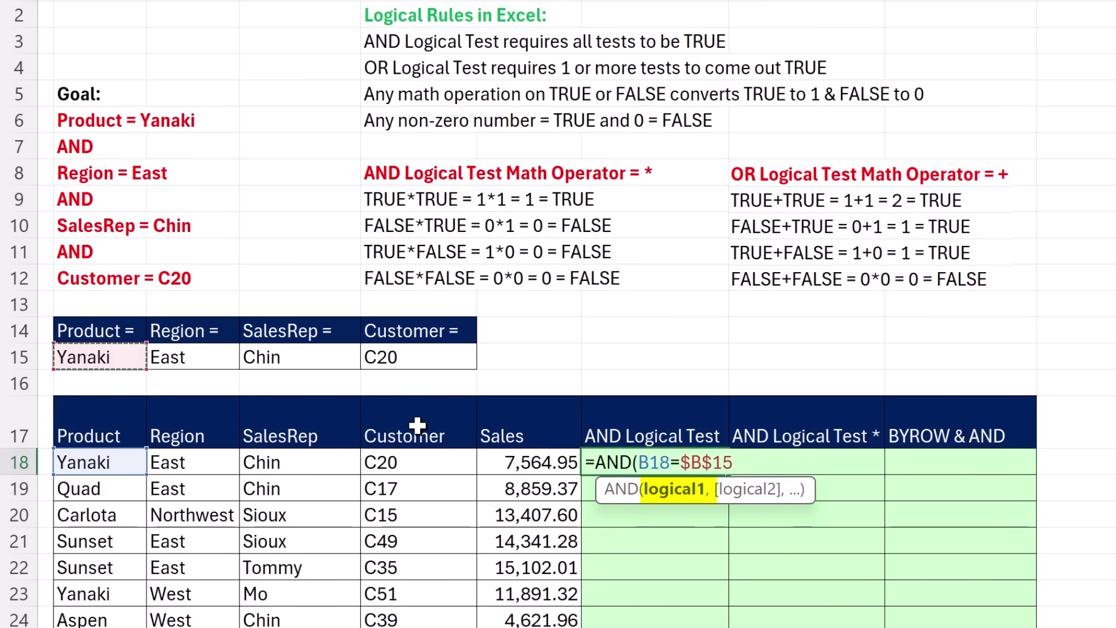
pyautogui.write(',')
pyautogui.click(231, 463)
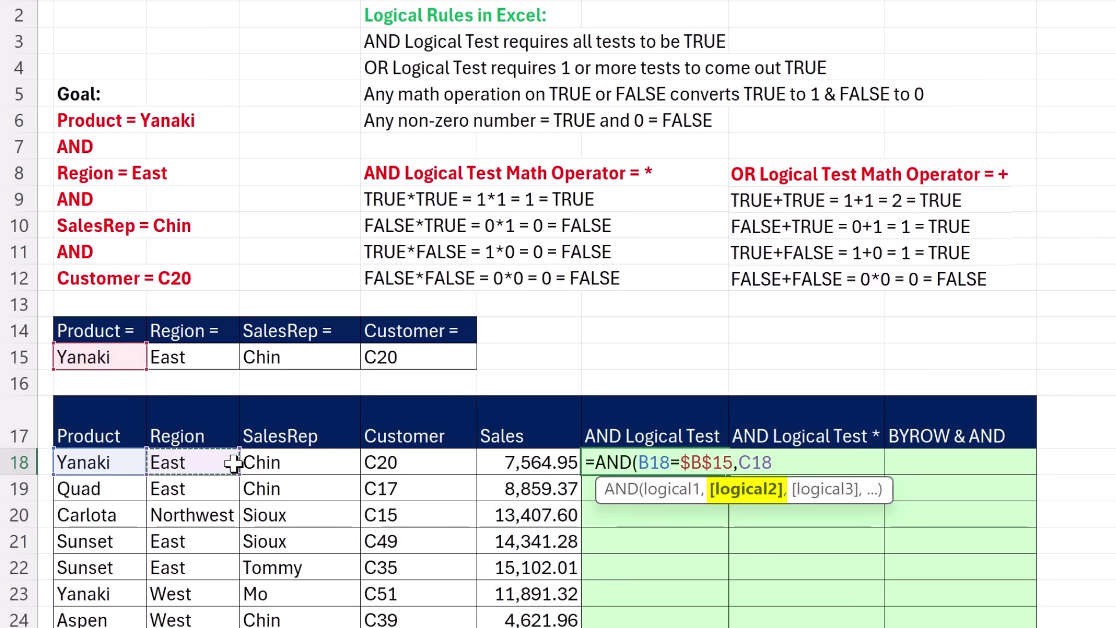
pyautogui.write('=')
pyautogui.click(161, 358)
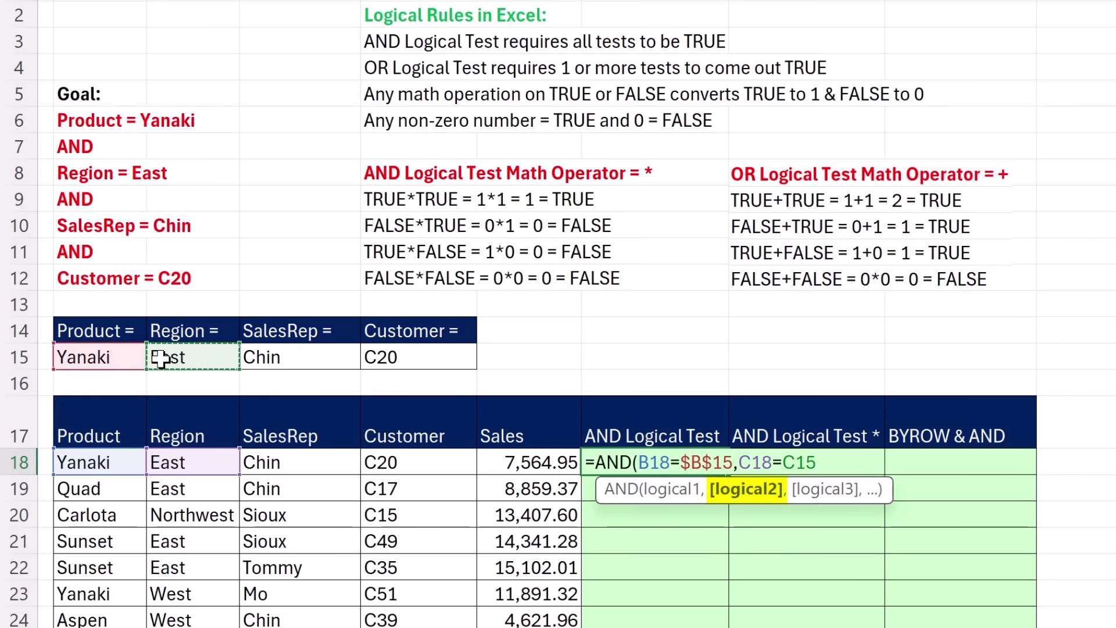
pyautogui.press('F4')
# Add the D18=$D$15 and E18=$E$15 comparisons and commit the formula, returning TRUE
pyautogui.write(',')
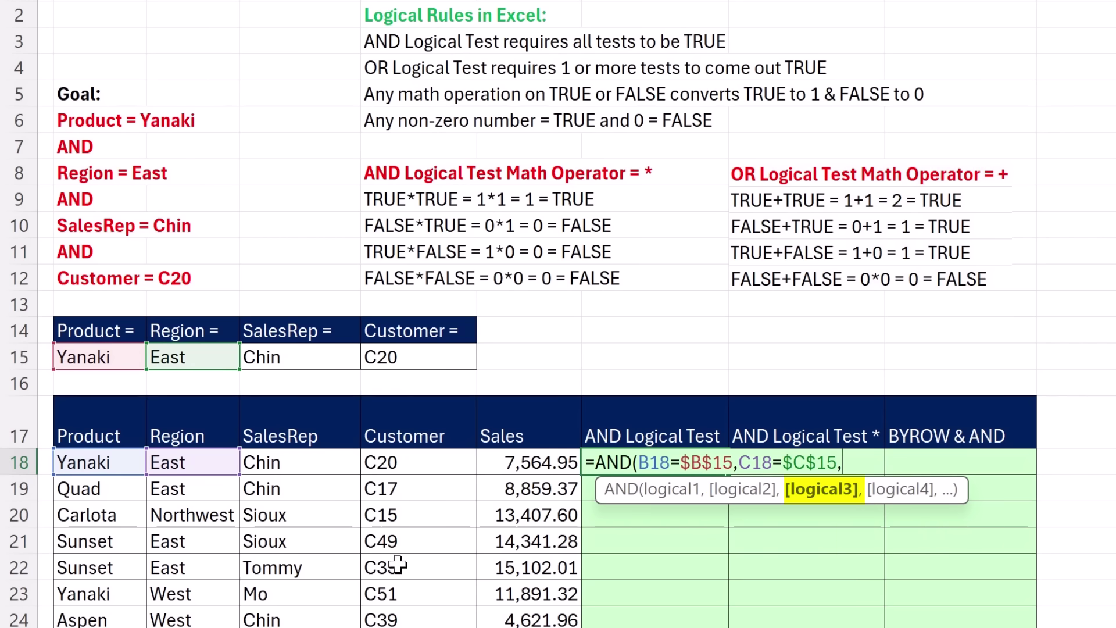
pyautogui.click(321, 463)
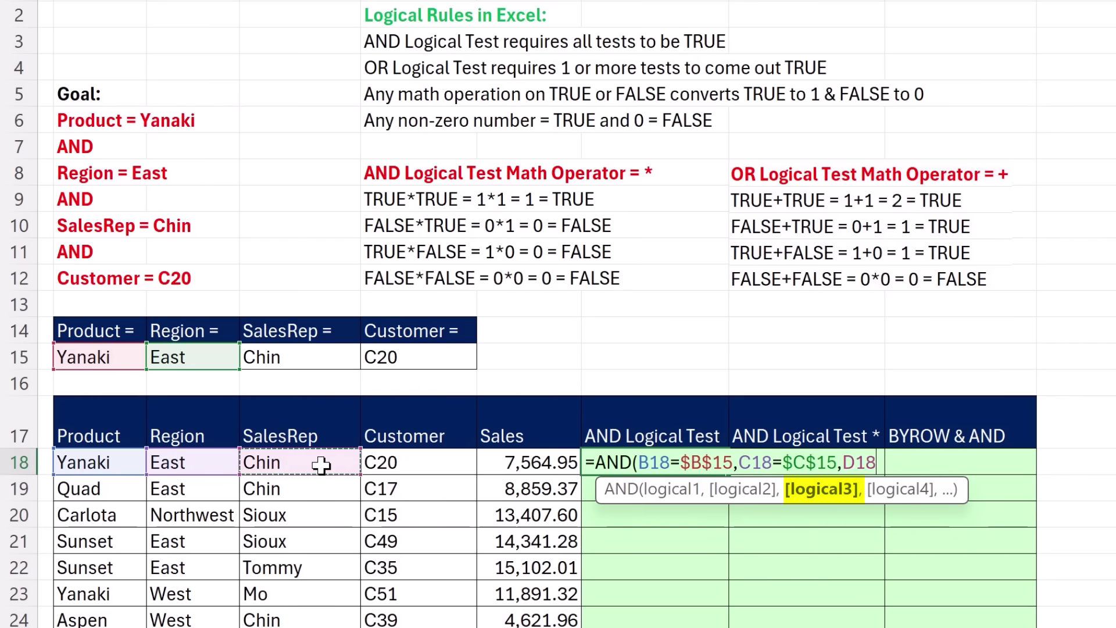
pyautogui.write('=')
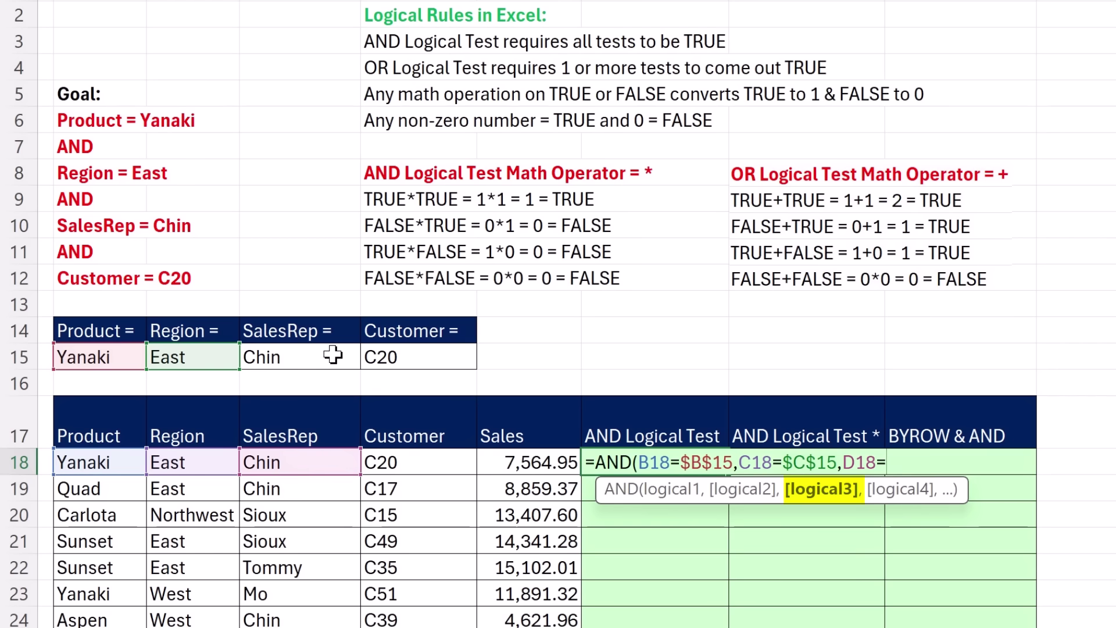
pyautogui.click(333, 355)
pyautogui.press('F4')
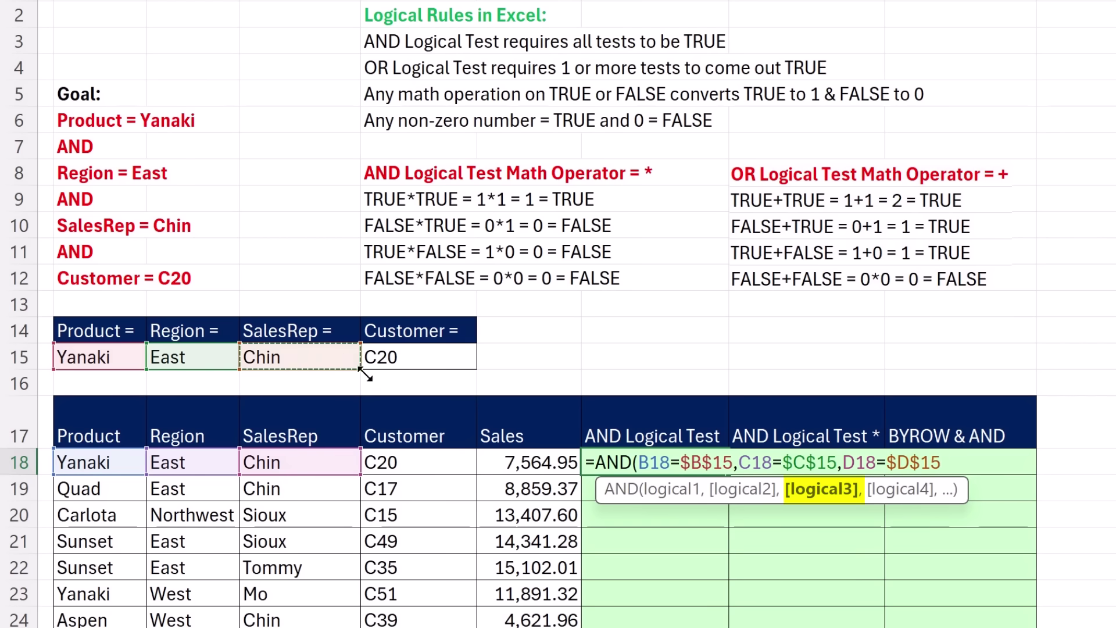
pyautogui.write(',')
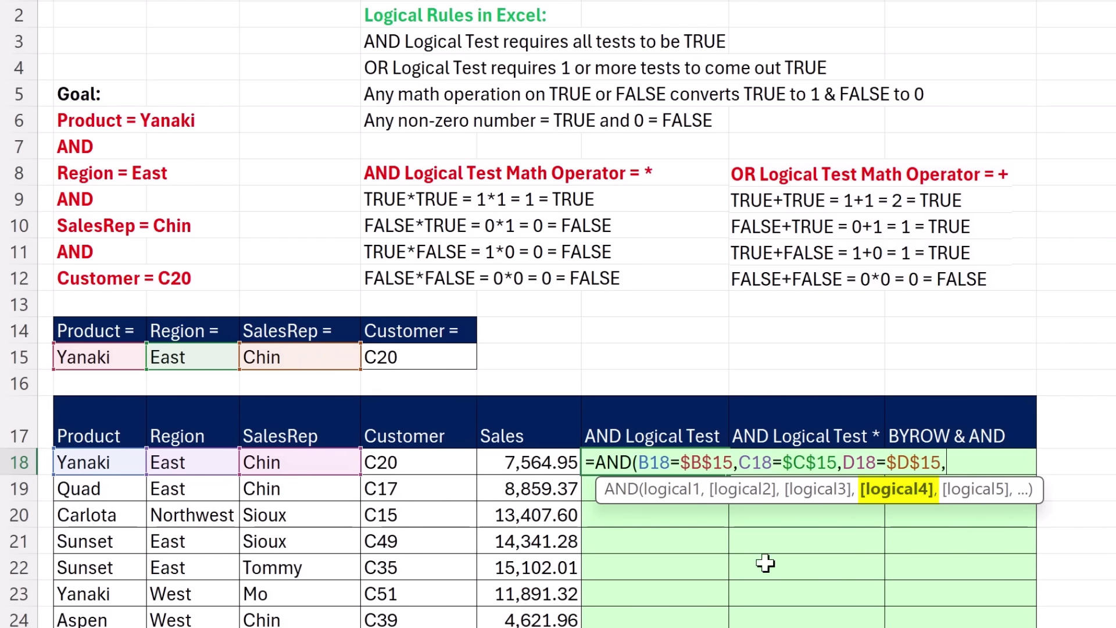
pyautogui.click(389, 468)
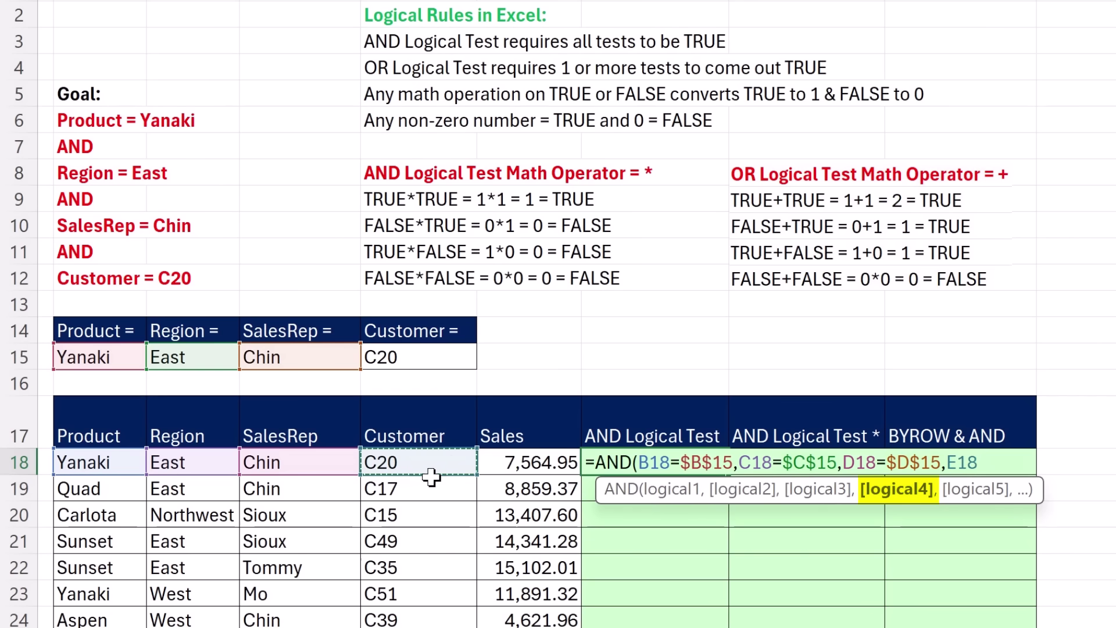
pyautogui.write('=')
pyautogui.click(435, 357)
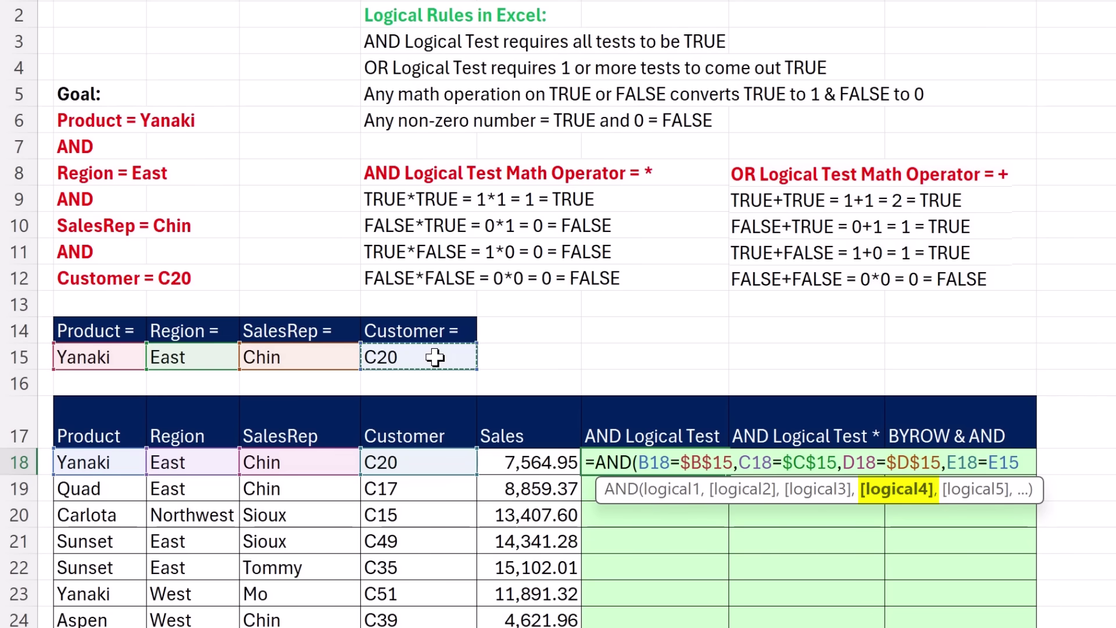
pyautogui.press('F4')
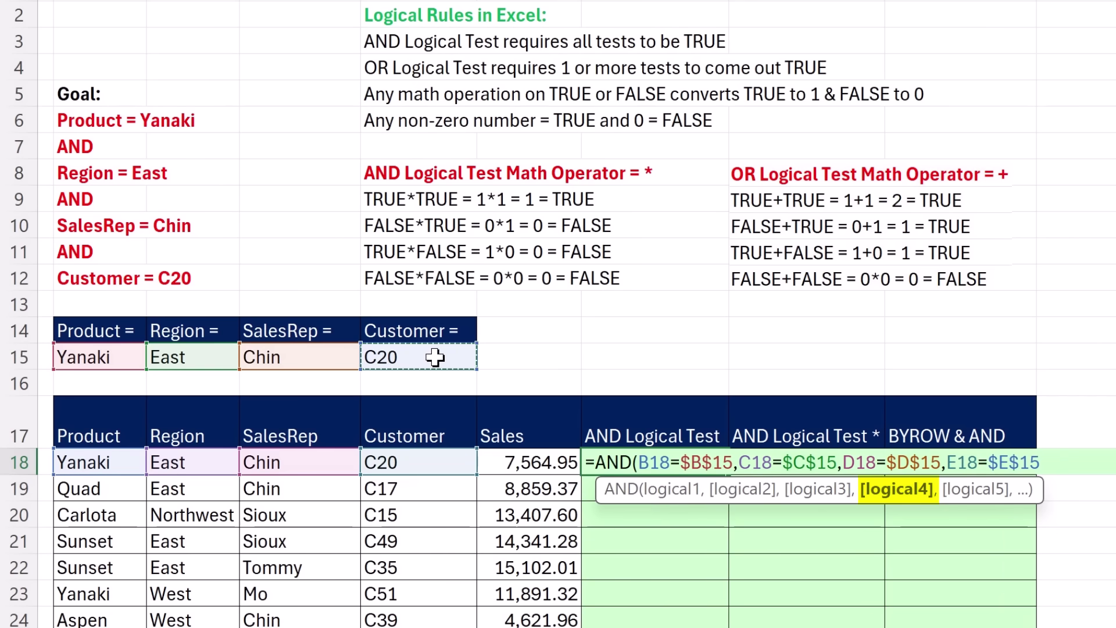
pyautogui.write(')')
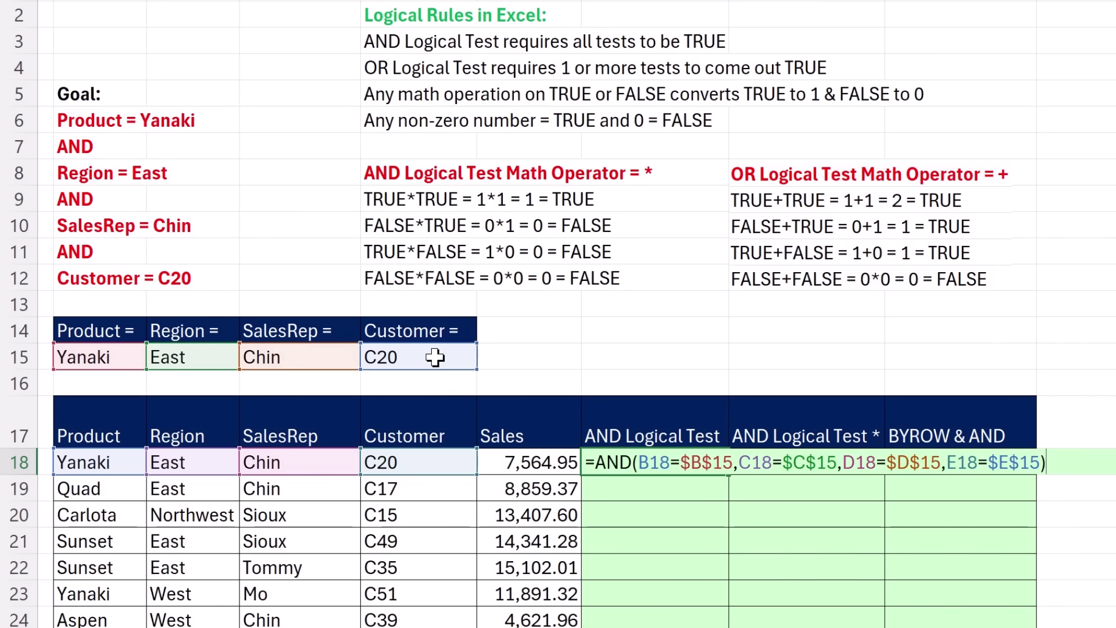
pyautogui.hotkey('ctrl', 'Return')
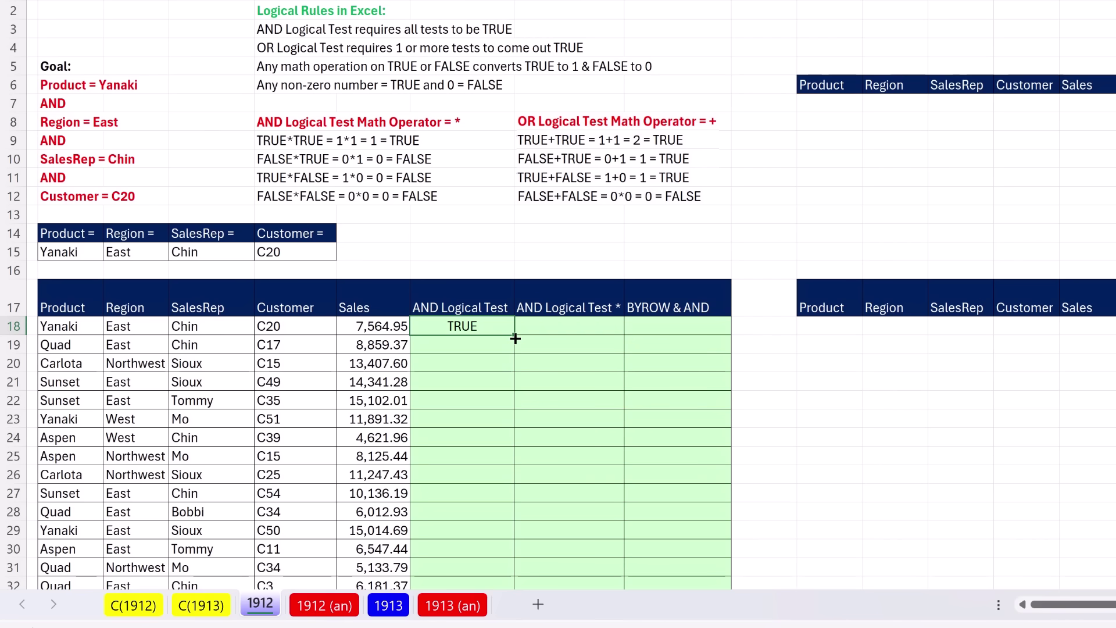
pyautogui.doubleClick(730, 478)
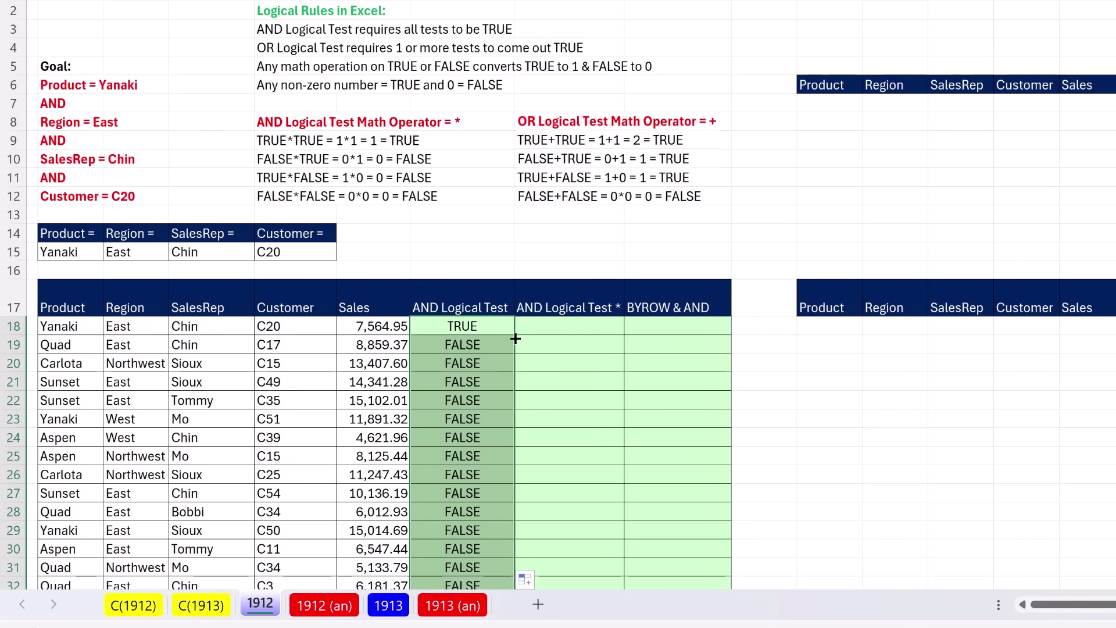
pyautogui.doubleClick(494, 345)
pyautogui.press('Escape')
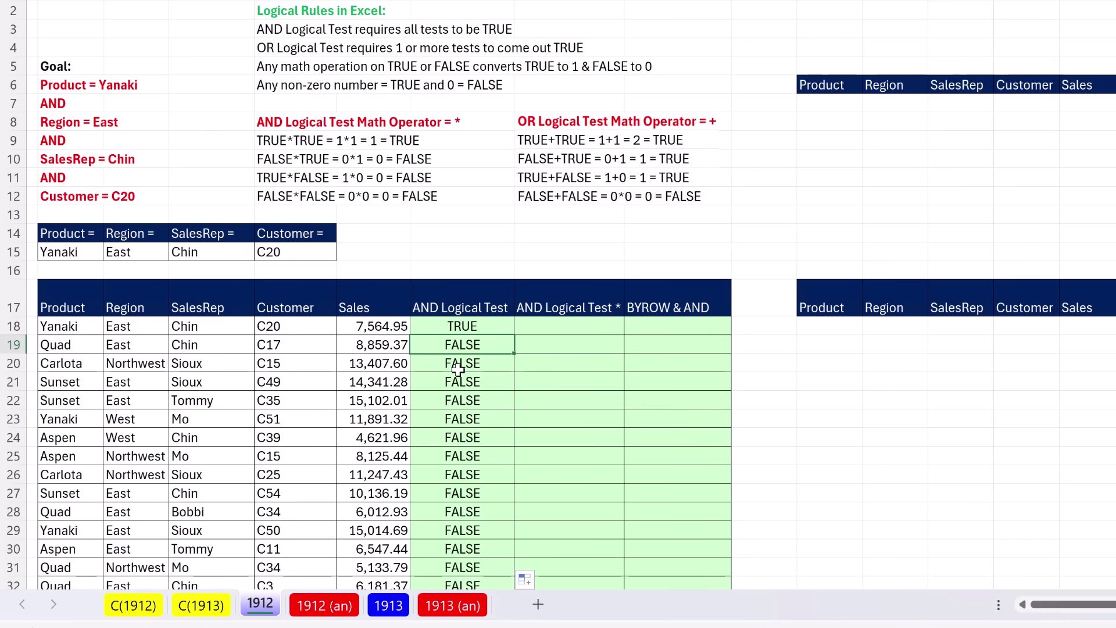
pyautogui.click(459, 366)
pyautogui.doubleClick(458, 372)
pyautogui.doubleClick(494, 287)
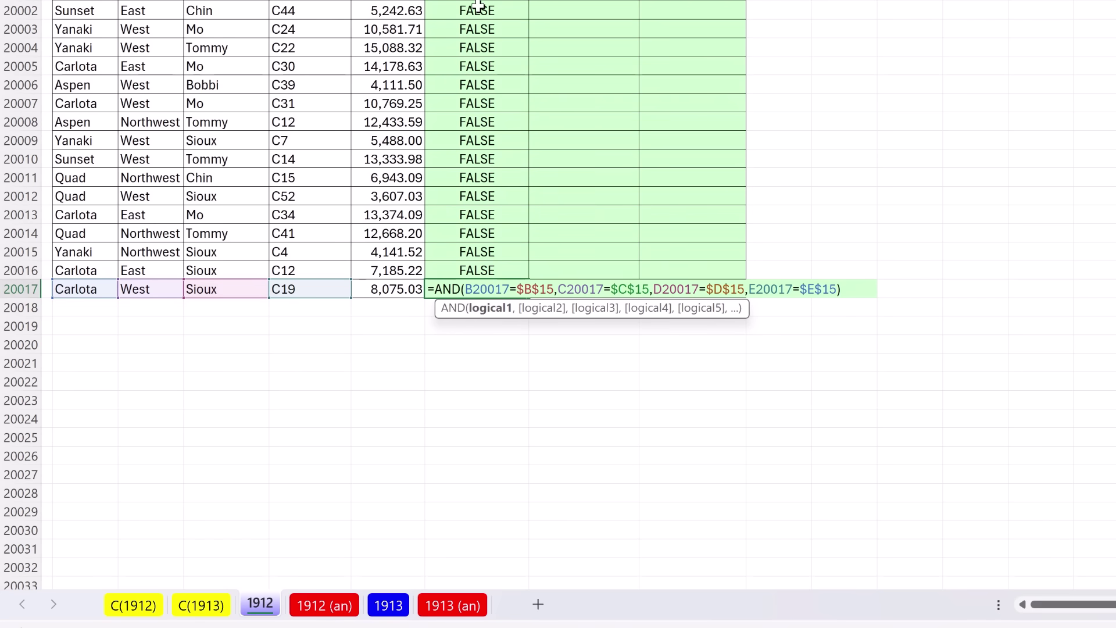
pyautogui.hotkey('ctrl', 'Return')
pyautogui.hotkey('ctrl', 'Up')
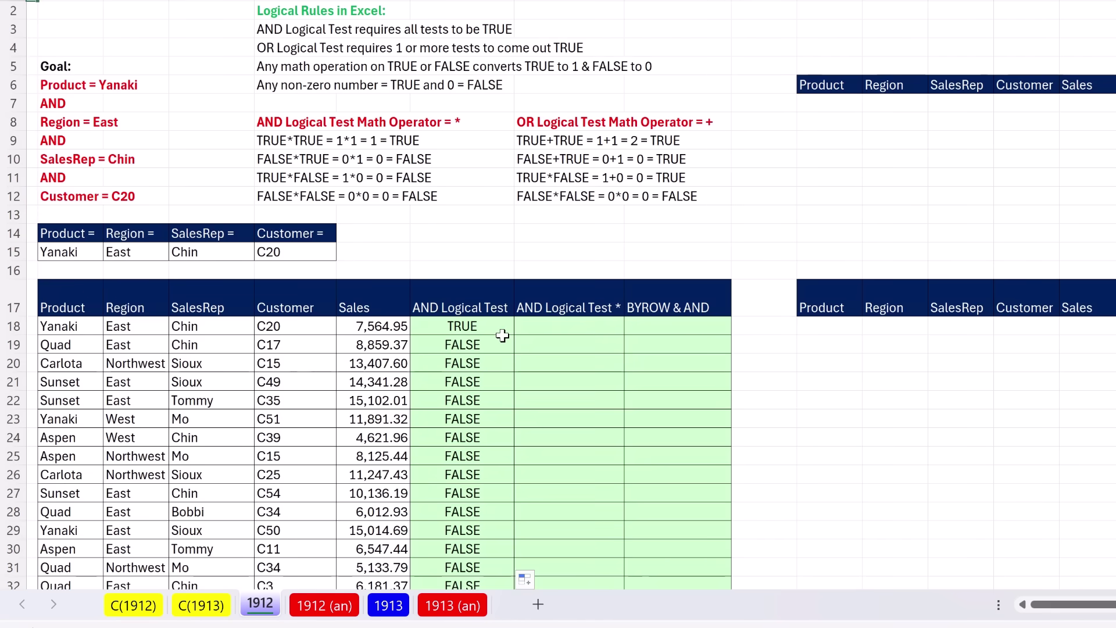
pyautogui.click(568, 323)
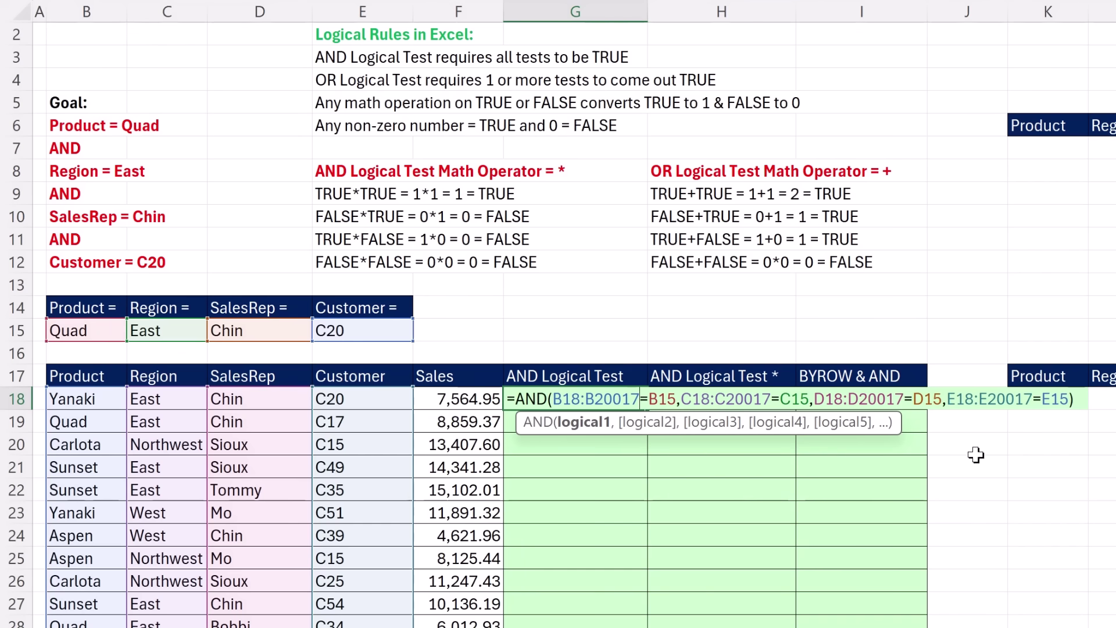
# Commit the whole-range AND formula in G18, showing a single FALSE, then reopen it for editing
pyautogui.hotkey('ctrl', 'Return')
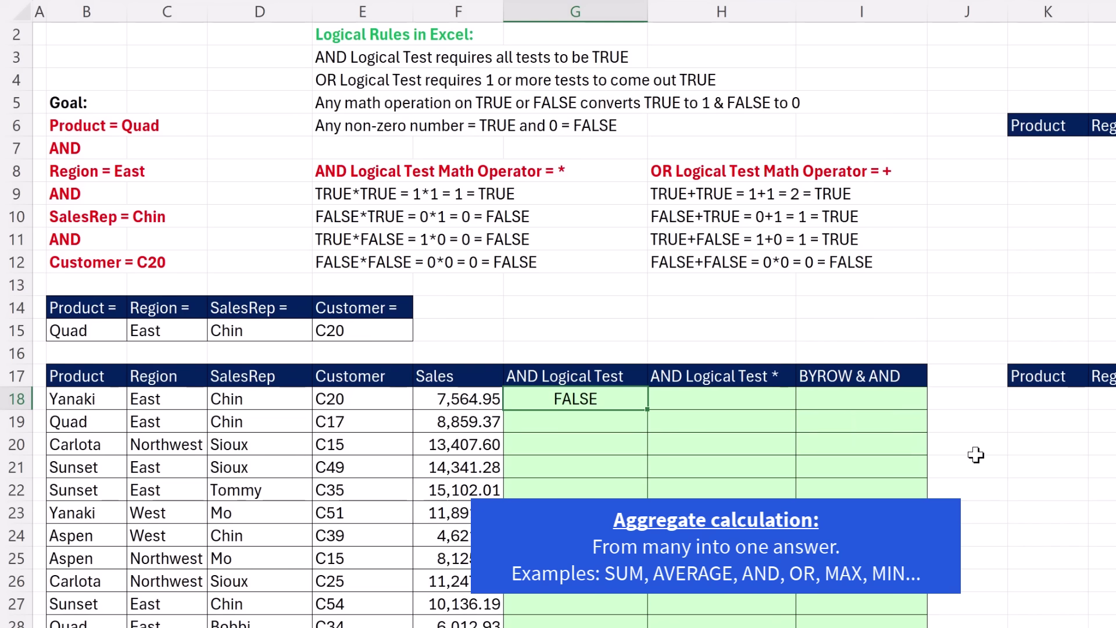
pyautogui.press('F2')
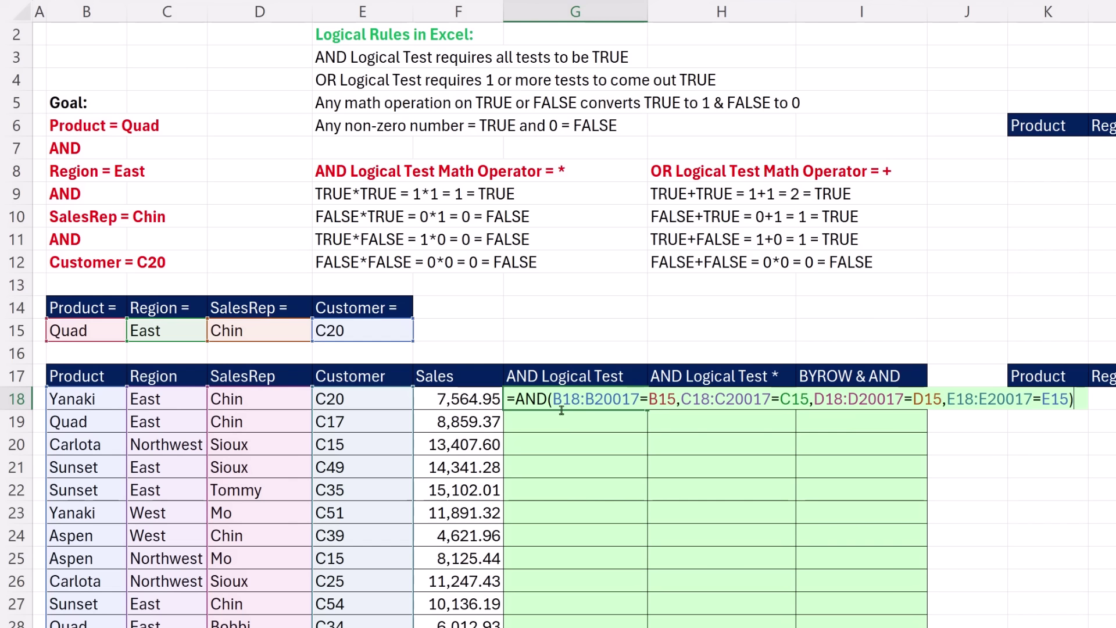
pyautogui.hotkey('shift', 'Right')
pyautogui.hotkey('shift', 'Right')
pyautogui.hotkey('shift', 'Right')
pyautogui.hotkey('shift', 'Right')
pyautogui.hotkey('shift', 'Right')
pyautogui.hotkey('shift', 'Right')
pyautogui.hotkey('shift', 'Right')
pyautogui.hotkey('shift', 'Right')
pyautogui.hotkey('shift', 'Right')
pyautogui.hotkey('shift', 'Right')
pyautogui.hotkey('shift', 'Right')
pyautogui.hotkey('shift', 'Right')
pyautogui.hotkey('shift', 'Right')
pyautogui.hotkey('shift', 'Right')
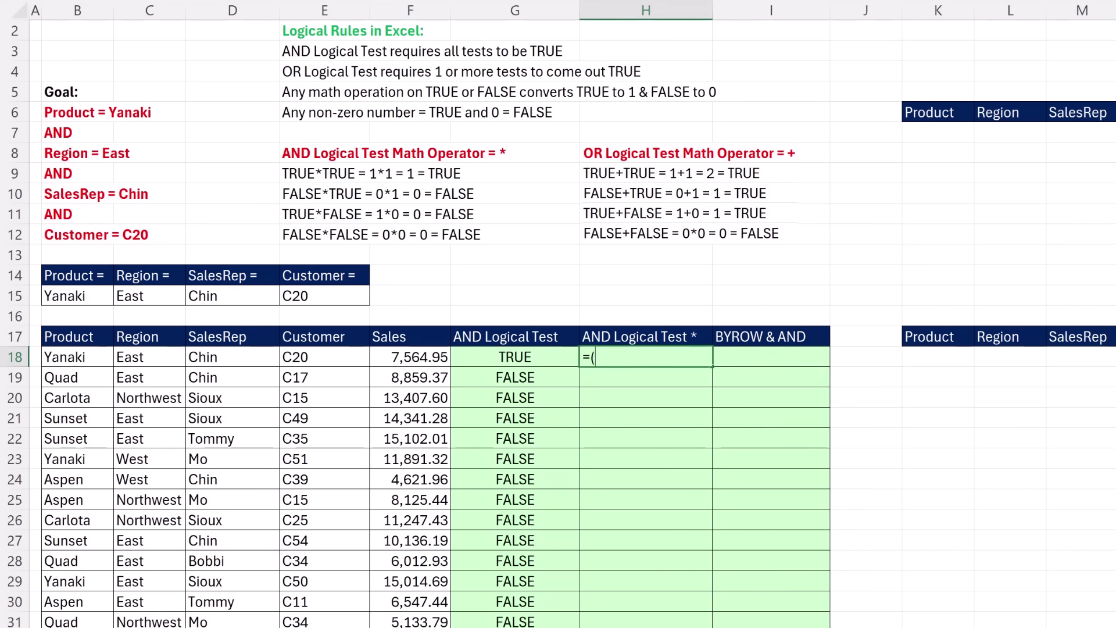
# In H18, write the Product comparison (B18:B20017=B15) as the first factor
pyautogui.click(78, 357)
pyautogui.hotkey('ctrl', 'shift', 'Down')
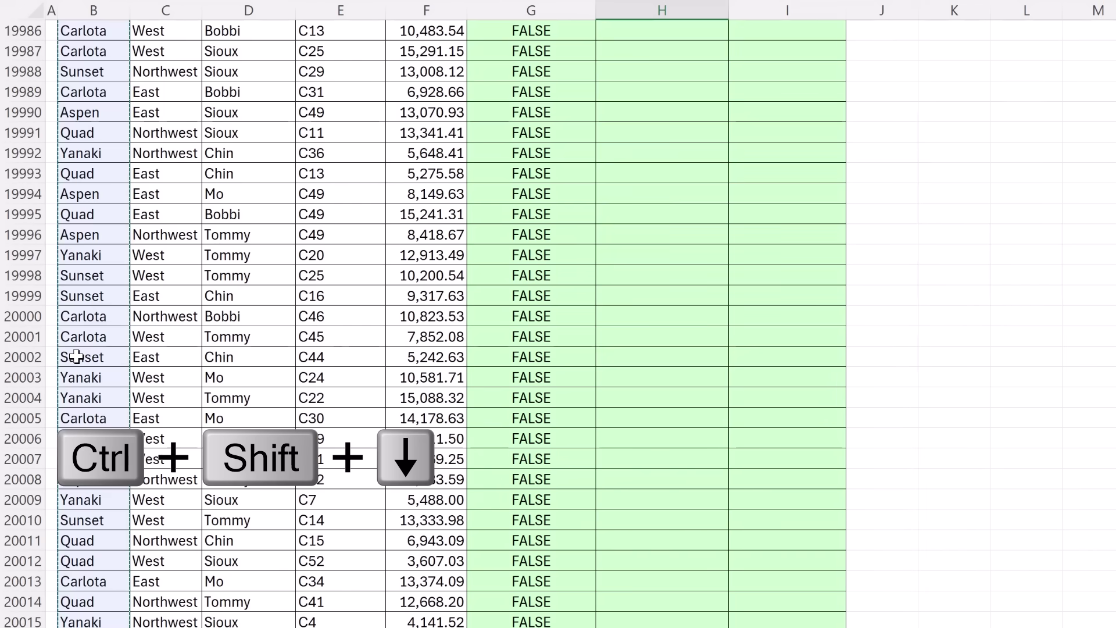
pyautogui.hotkey('ctrl', 'BackSpace')
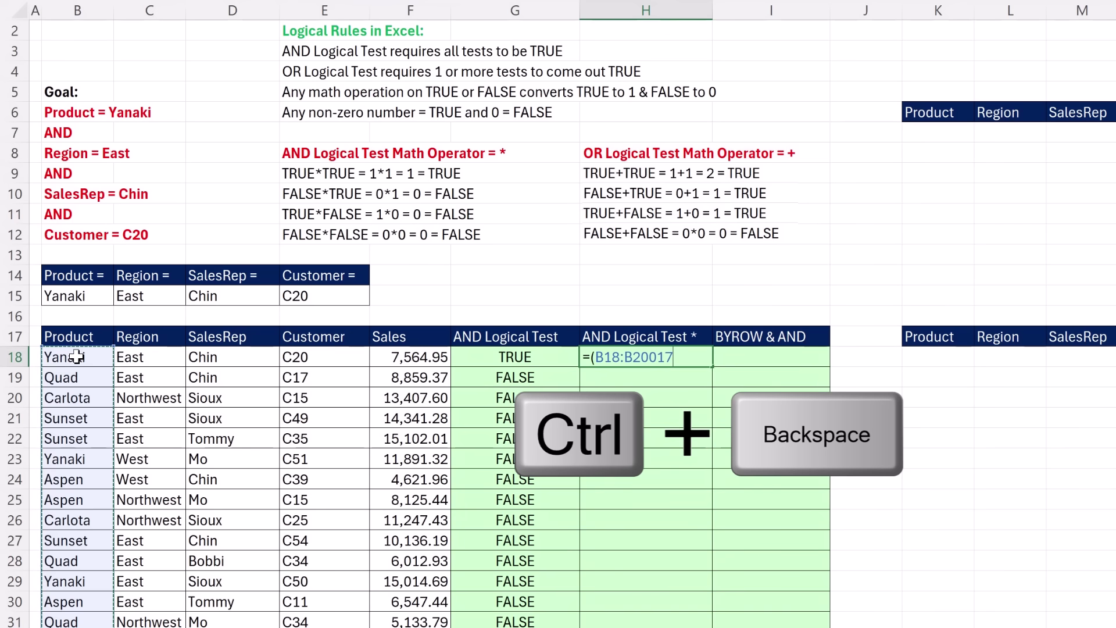
pyautogui.write('=')
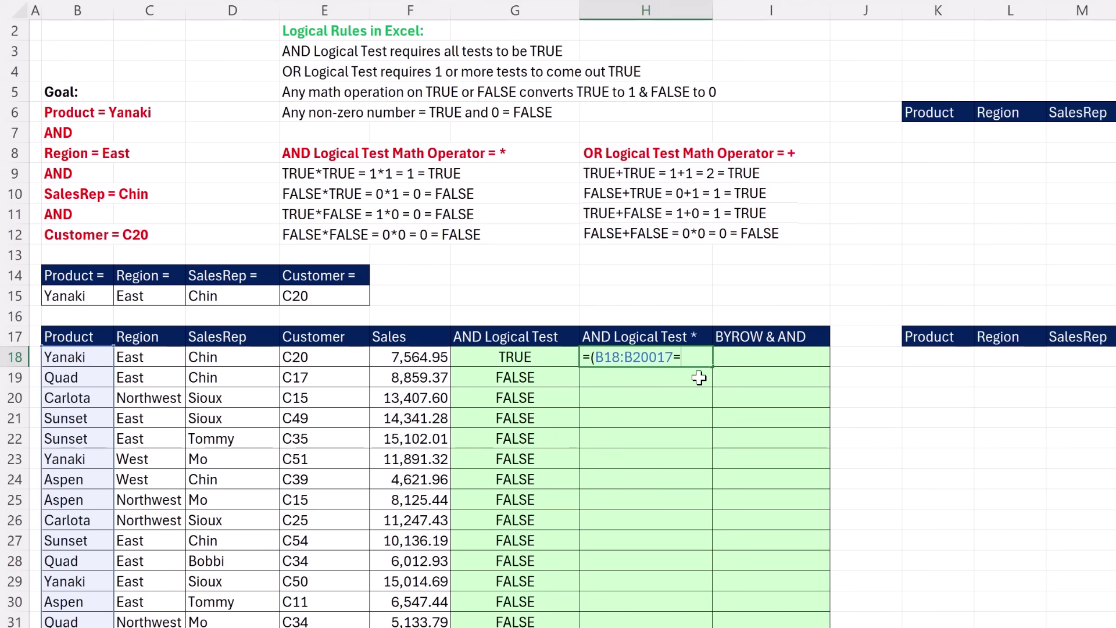
pyautogui.click(108, 293)
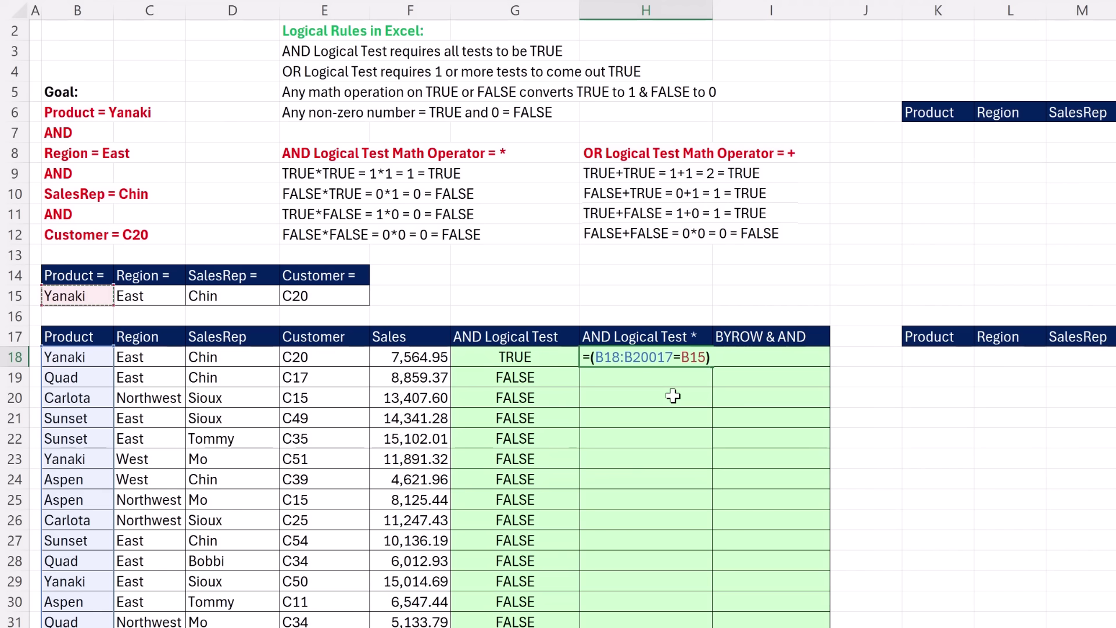
pyautogui.write(')')
pyautogui.moveTo(591, 358); pyautogui.dragTo(710, 359)
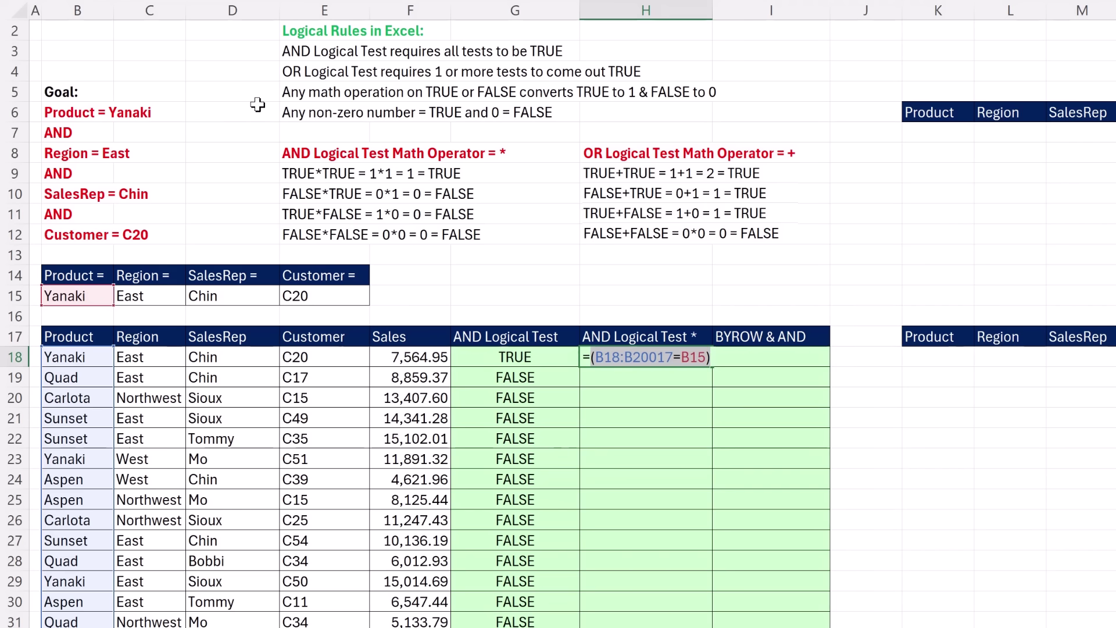
pyautogui.click(726, 354)
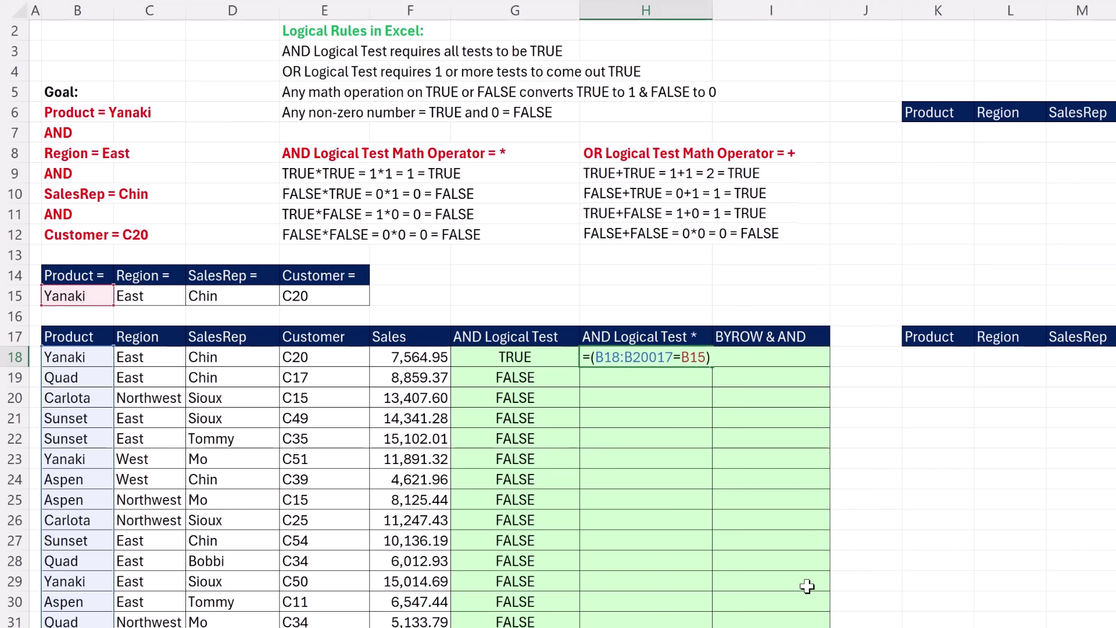
# Multiply in the Region (C18:C20017=C15) and SalesRep (D18:D20017=D15) comparisons
pyautogui.write('*(')
pyautogui.click(166, 363)
pyautogui.hotkey('ctrl', 'shift', 'Down')
pyautogui.hotkey('ctrl', 'BackSpace')
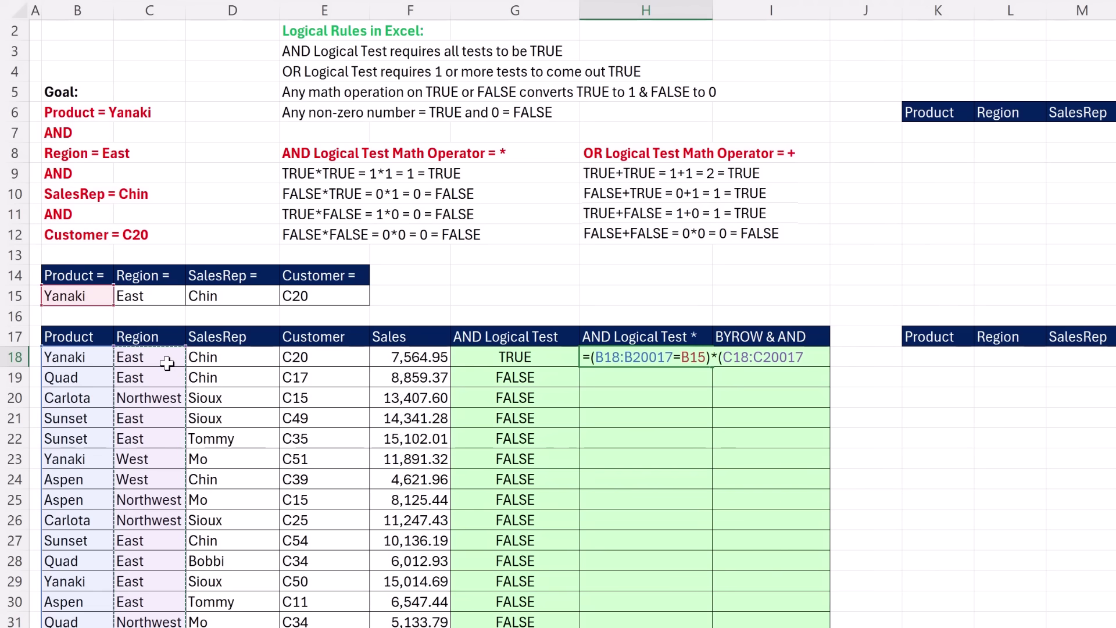
pyautogui.write('=')
pyautogui.click(158, 302)
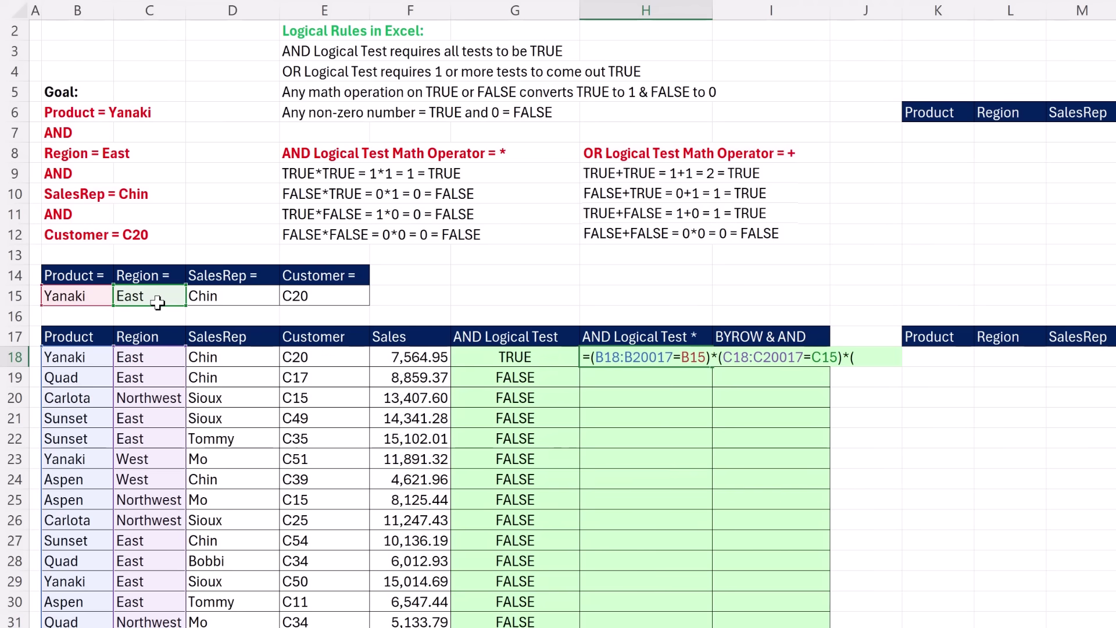
pyautogui.click(206, 361)
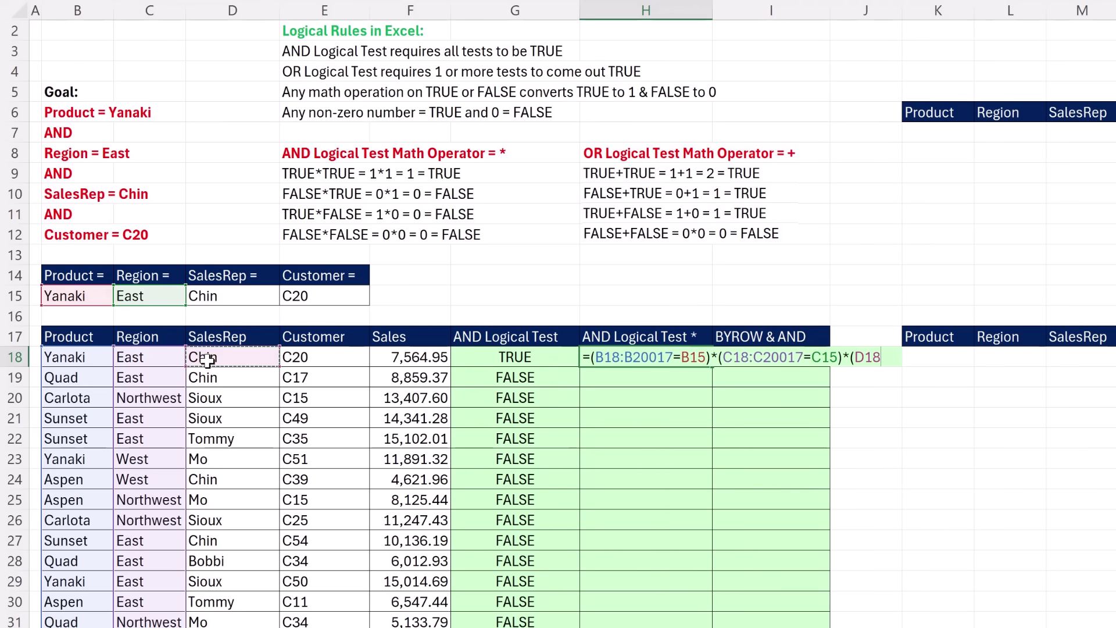
pyautogui.hotkey('ctrl', 'shift', 'Down')
pyautogui.hotkey('ctrl', 'BackSpace')
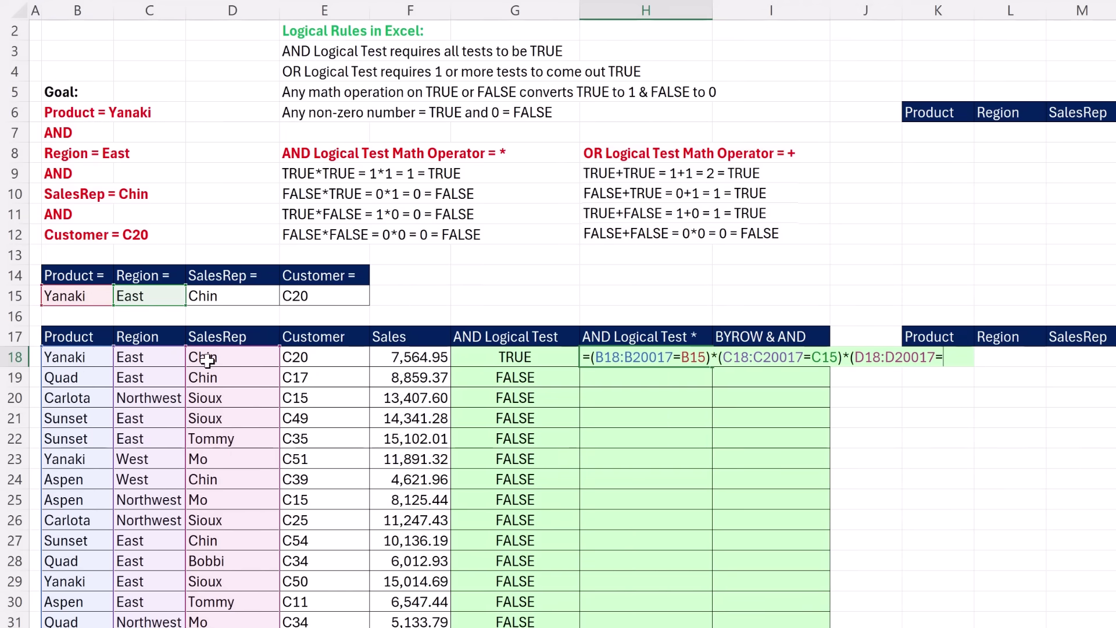
pyautogui.write('=')
pyautogui.click(236, 299)
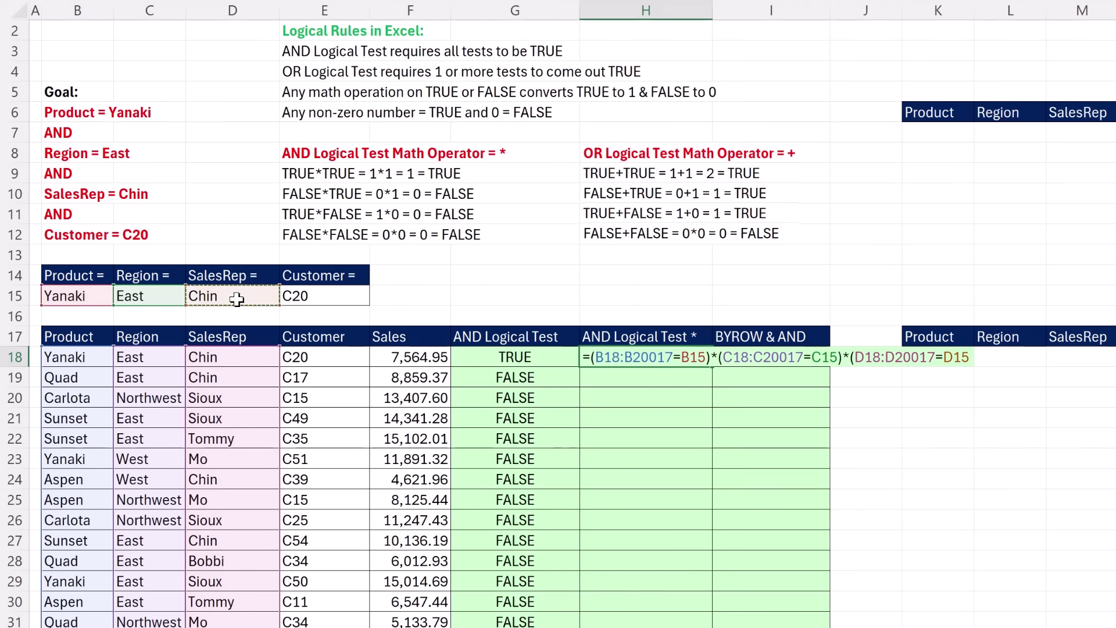
pyautogui.write(')*(')
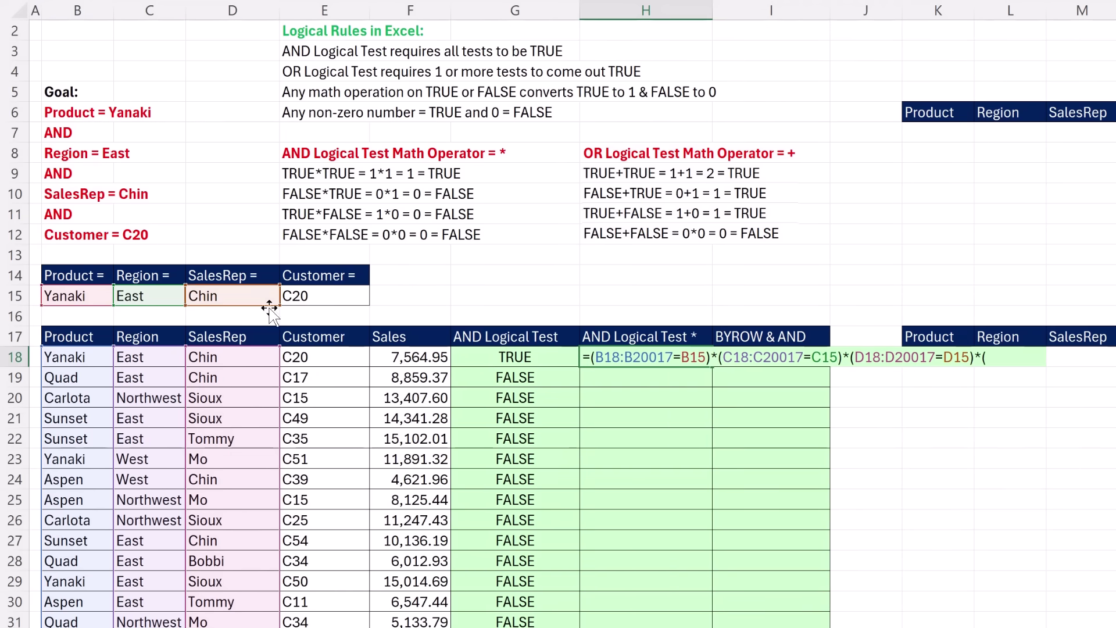
# Add the Customer comparison (E18:E20017=E15) and commit, spilling 1s and 0s
pyautogui.click(343, 359)
pyautogui.hotkey('ctrl', 'shift', 'Down')
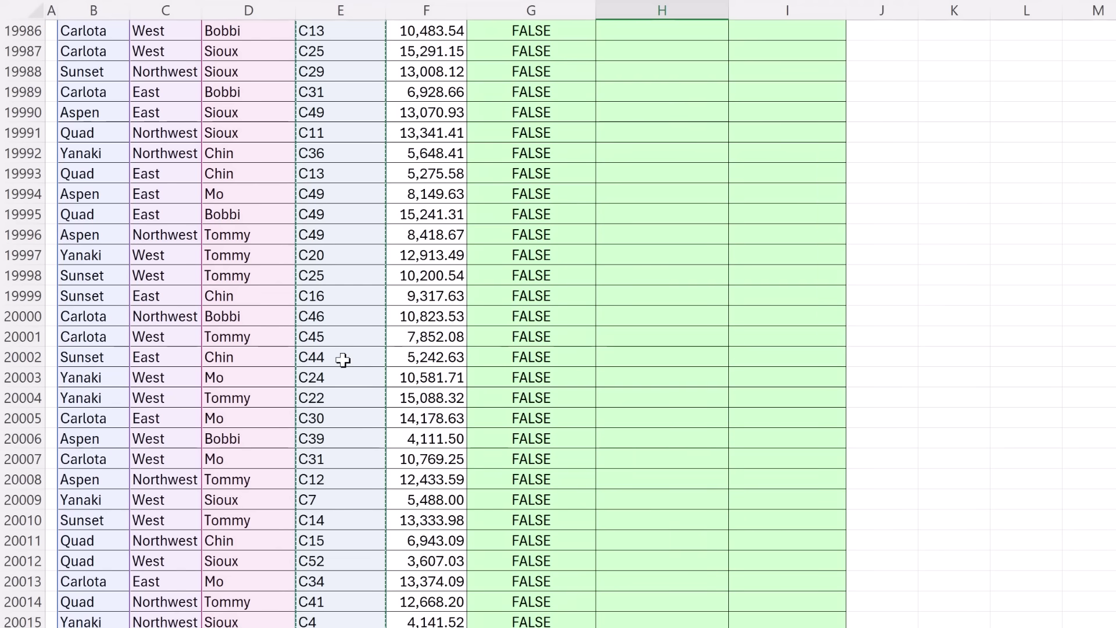
pyautogui.write('=')
pyautogui.click(328, 296)
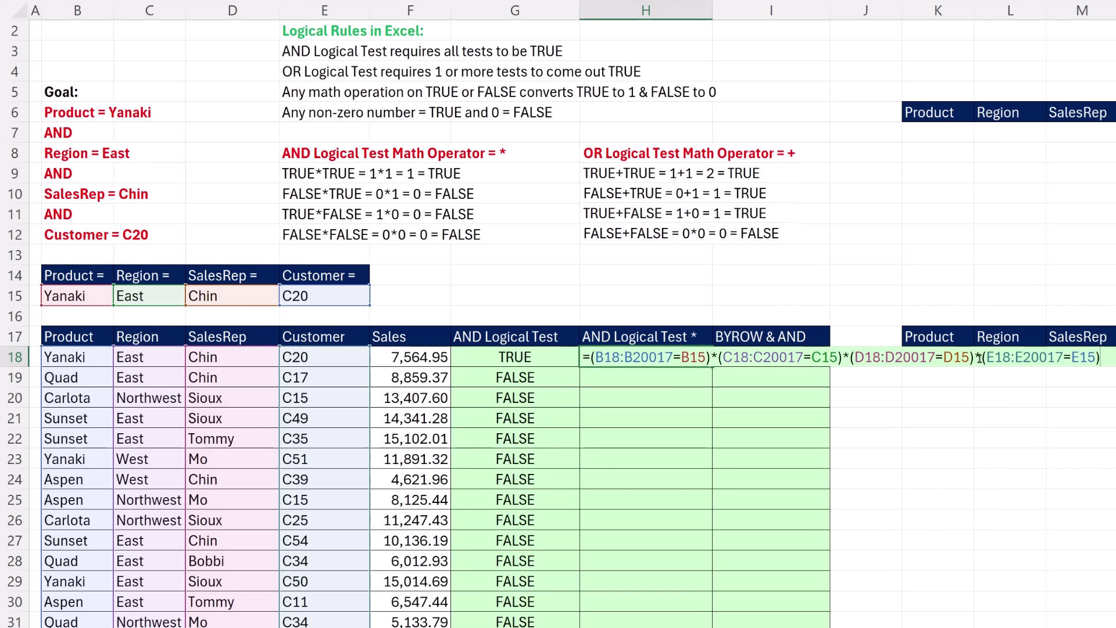
pyautogui.moveTo(980, 358); pyautogui.dragTo(1100, 357)
pyautogui.moveTo(1018, 356)
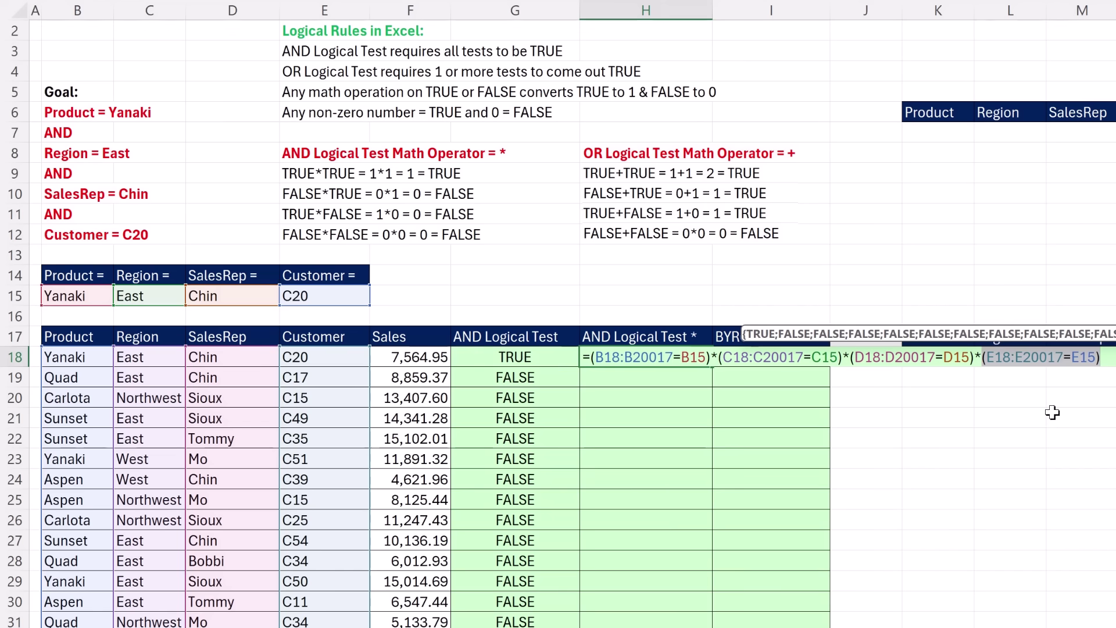
pyautogui.hotkey('ctrl', 'Return')
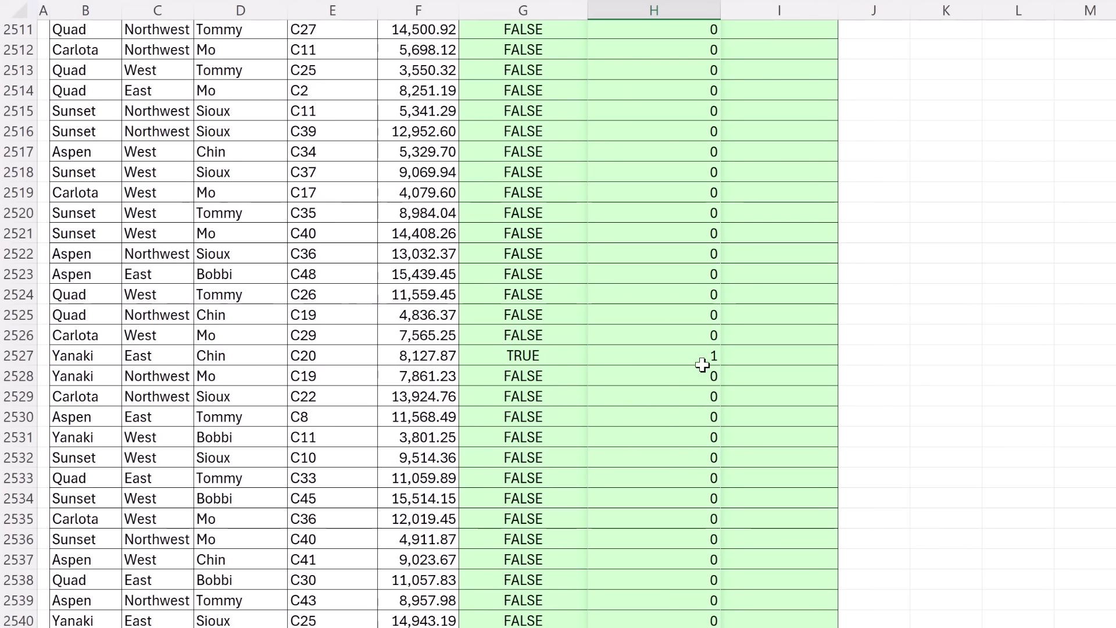
# Copy the multiplied-criteria expression from H18's formula, leaving H18 unchanged
pyautogui.hotkey('ctrl', 'Home')
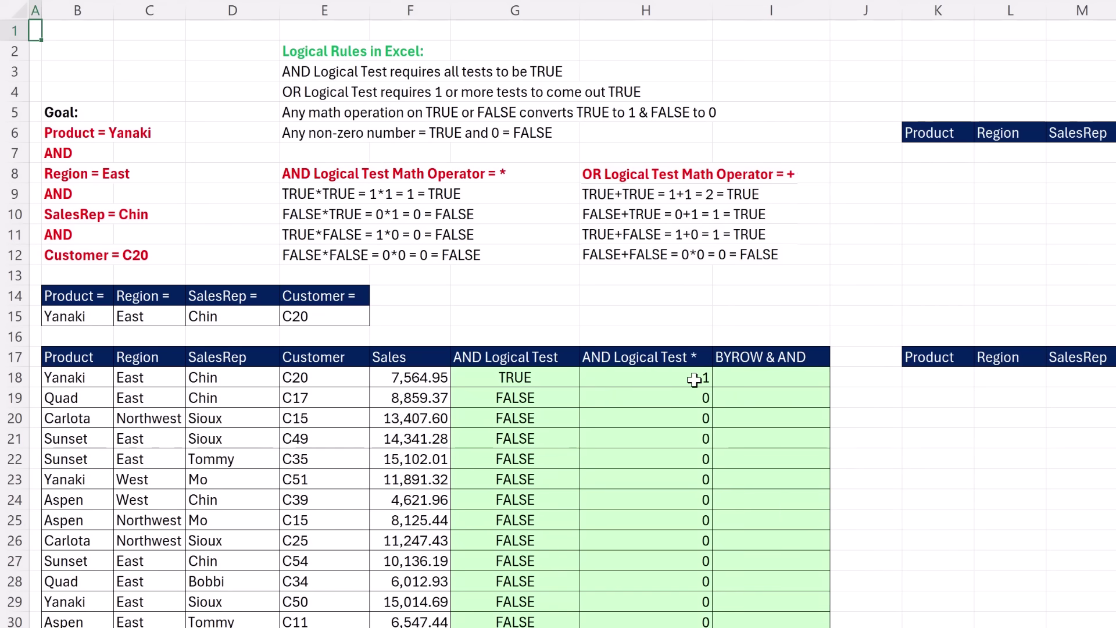
pyautogui.doubleClick(692, 377)
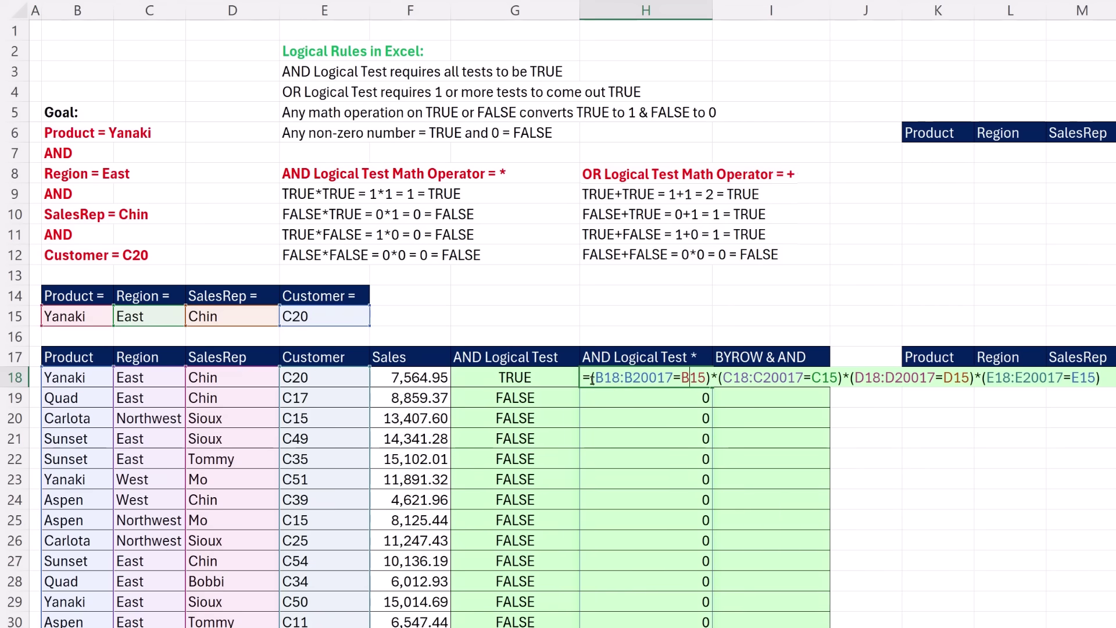
pyautogui.moveTo(593, 379); pyautogui.dragTo(1101, 378)
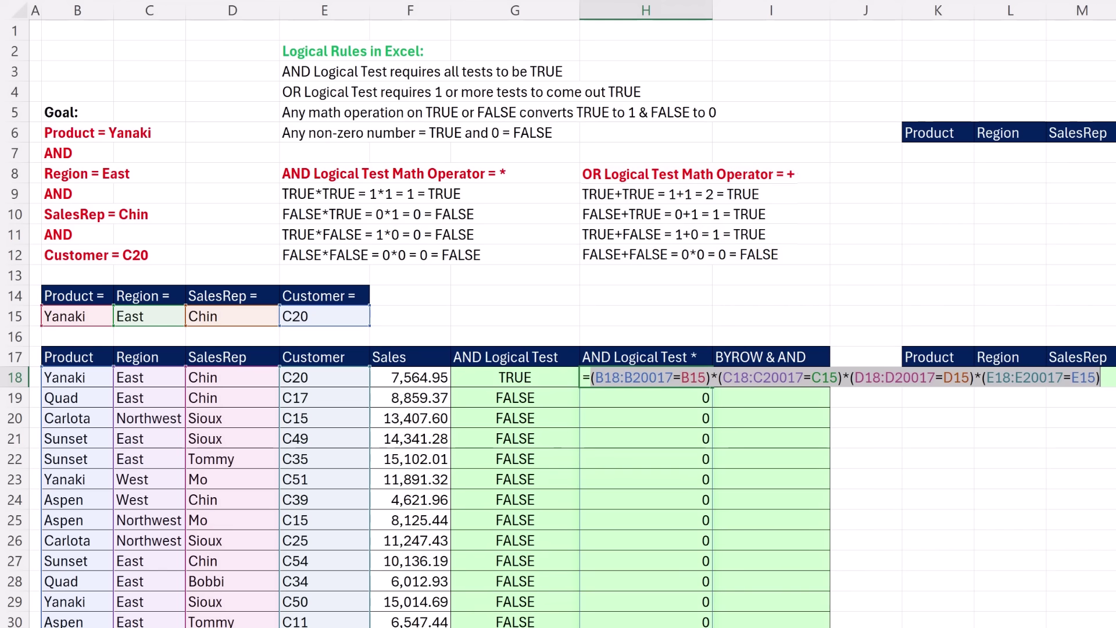
pyautogui.hotkey('ctrl', 'c')
pyautogui.press('Escape')
# In K7 enter =FILTER(B18:F20017, pasted criteria), spilling six Yanaki/East/Chin/C20 records
pyautogui.click(938, 152)
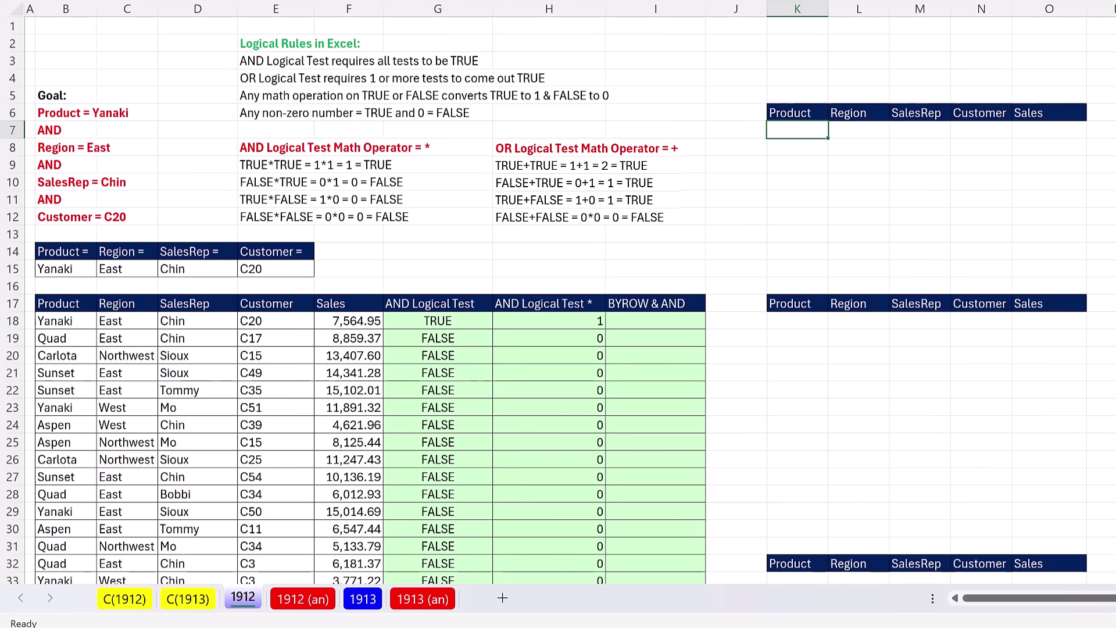
pyautogui.write('=fil')
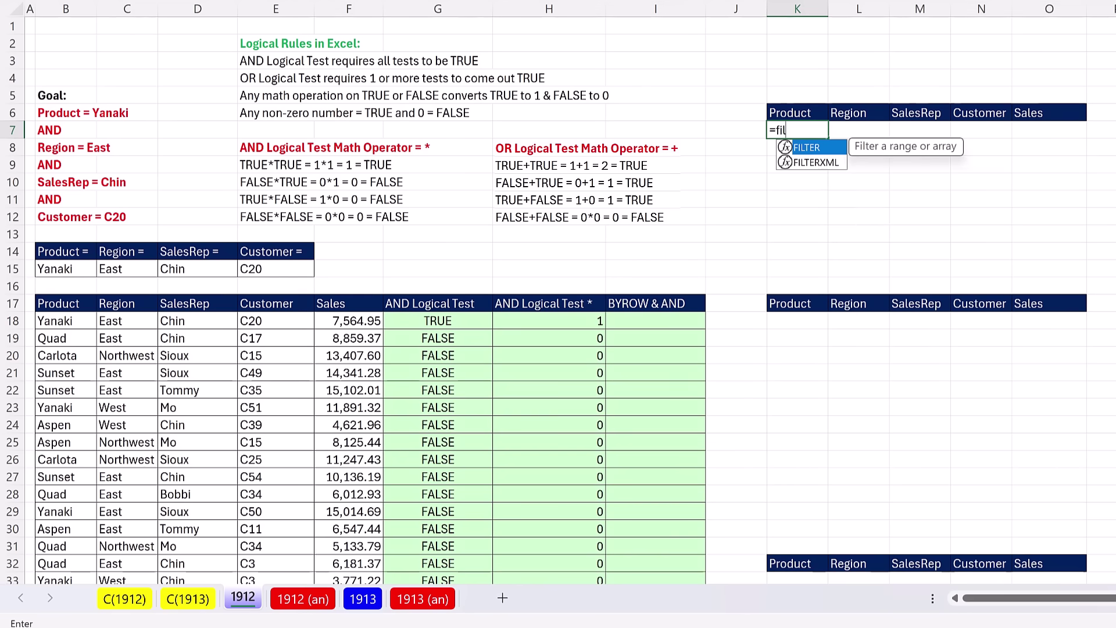
pyautogui.press('Tab')
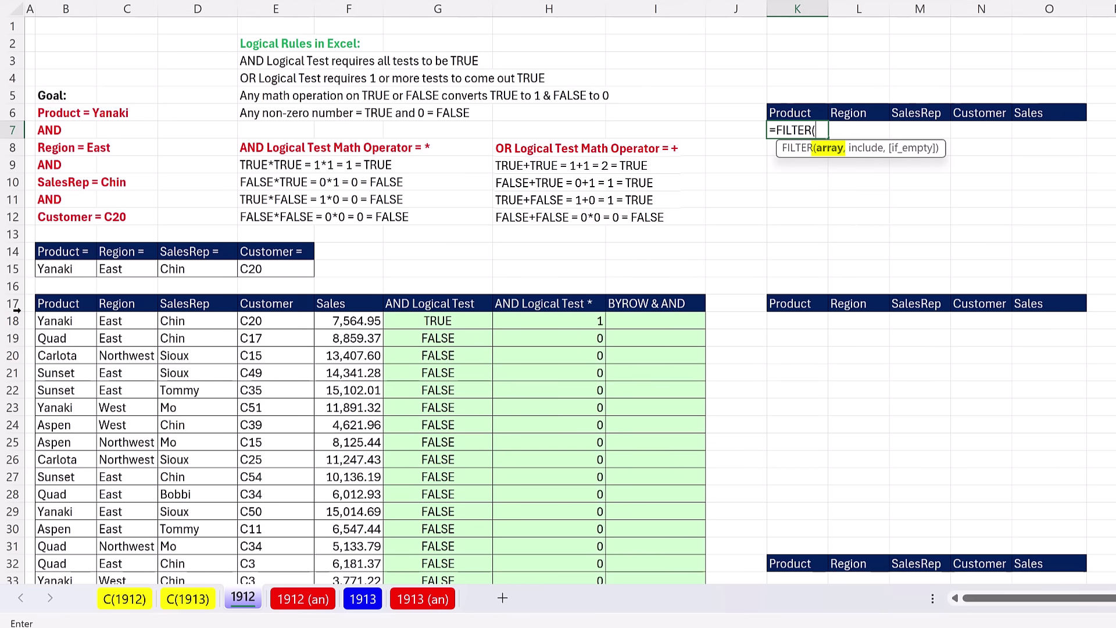
pyautogui.moveTo(44, 322); pyautogui.dragTo(334, 330)
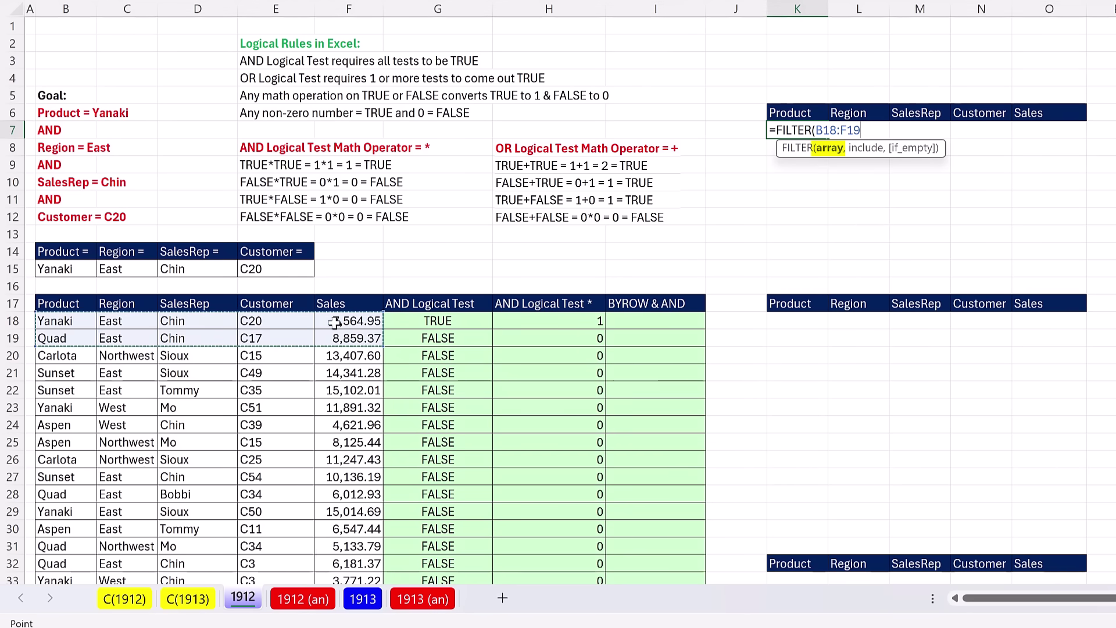
pyautogui.hotkey('ctrl', 'shift', 'Down')
pyautogui.hotkey('ctrl', 'BackSpace')
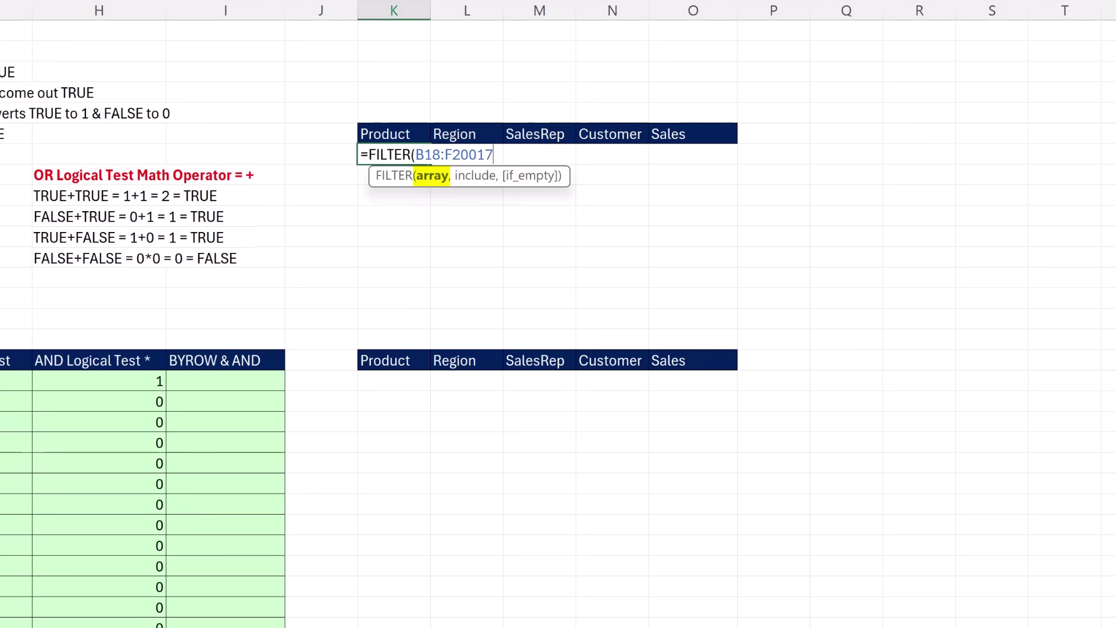
pyautogui.write(',')
pyautogui.hotkey('ctrl', 'v')
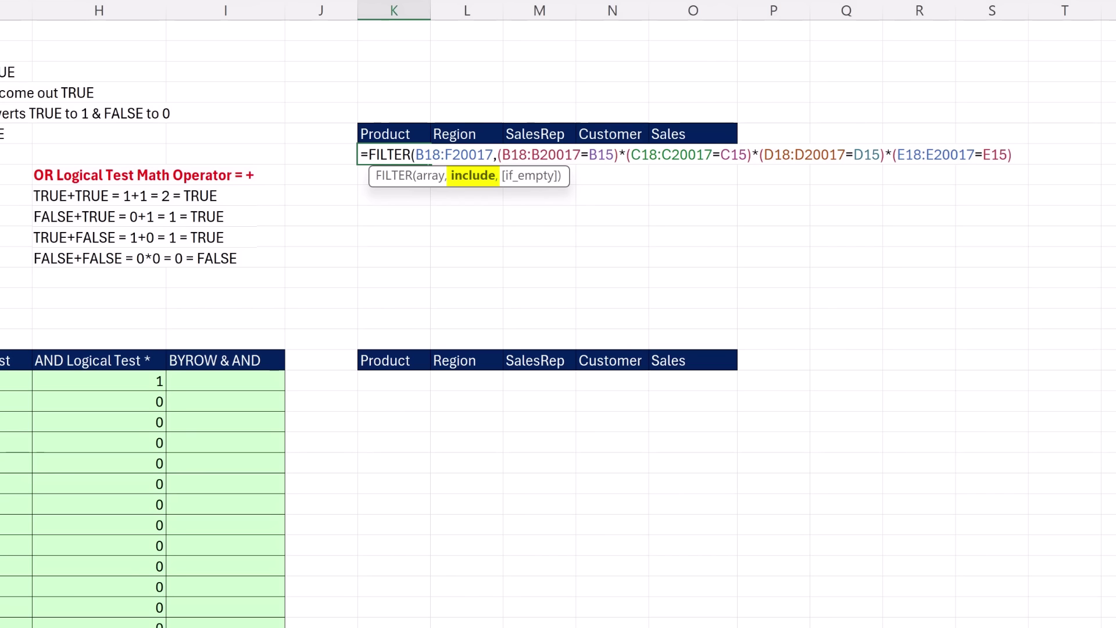
pyautogui.hotkey('ctrl', 'Return')
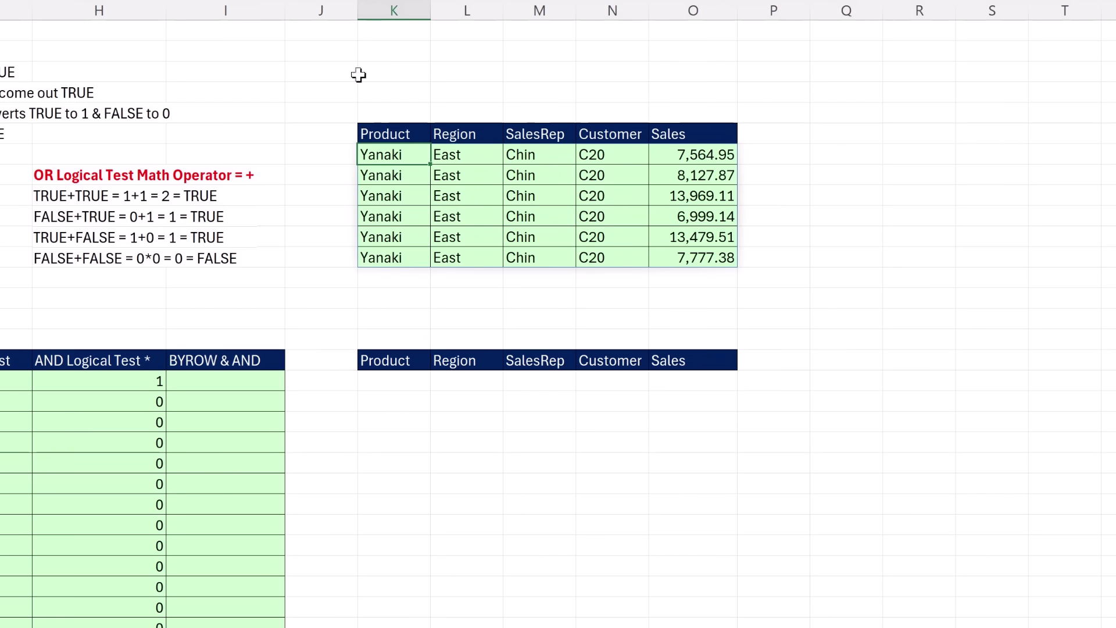
# Set the Product criterion in B15 to Quad
pyautogui.click(73, 375)
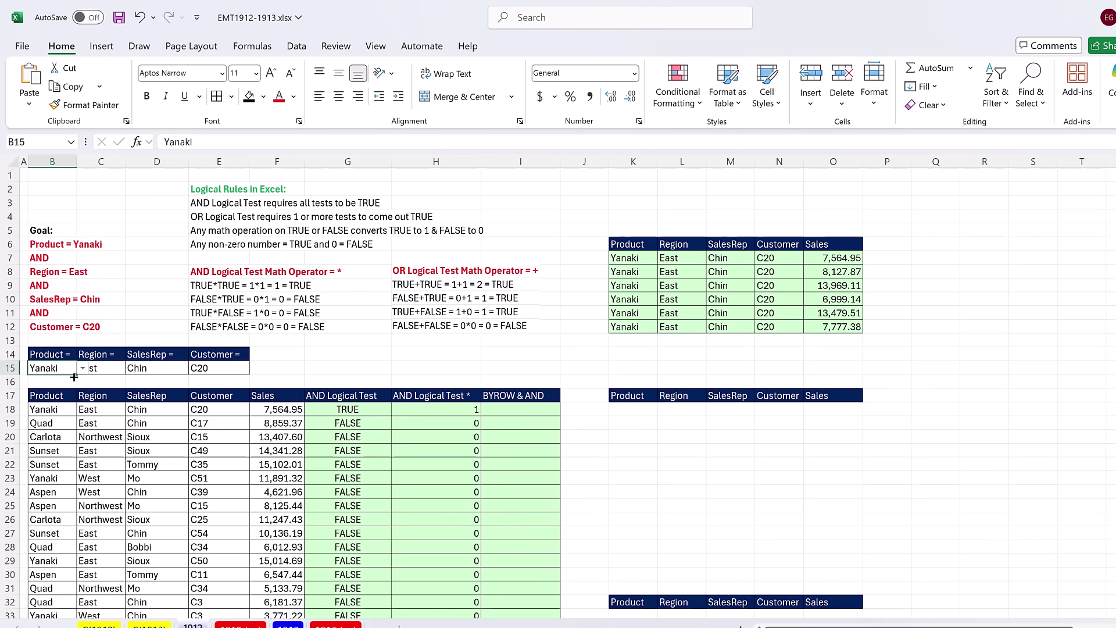
pyautogui.click(84, 368)
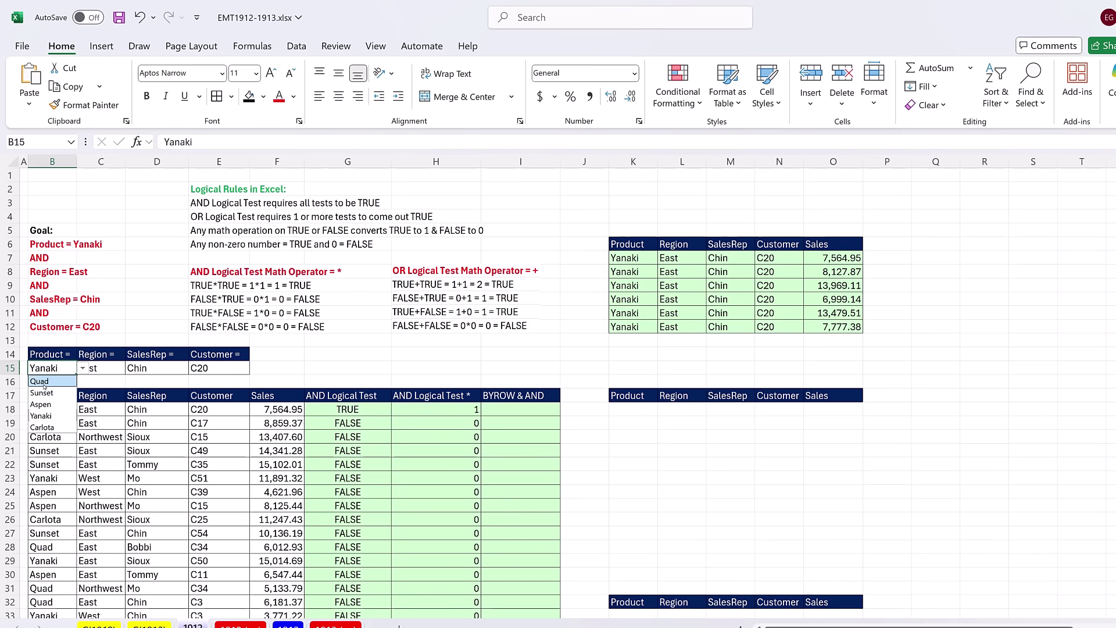
pyautogui.click(45, 392)
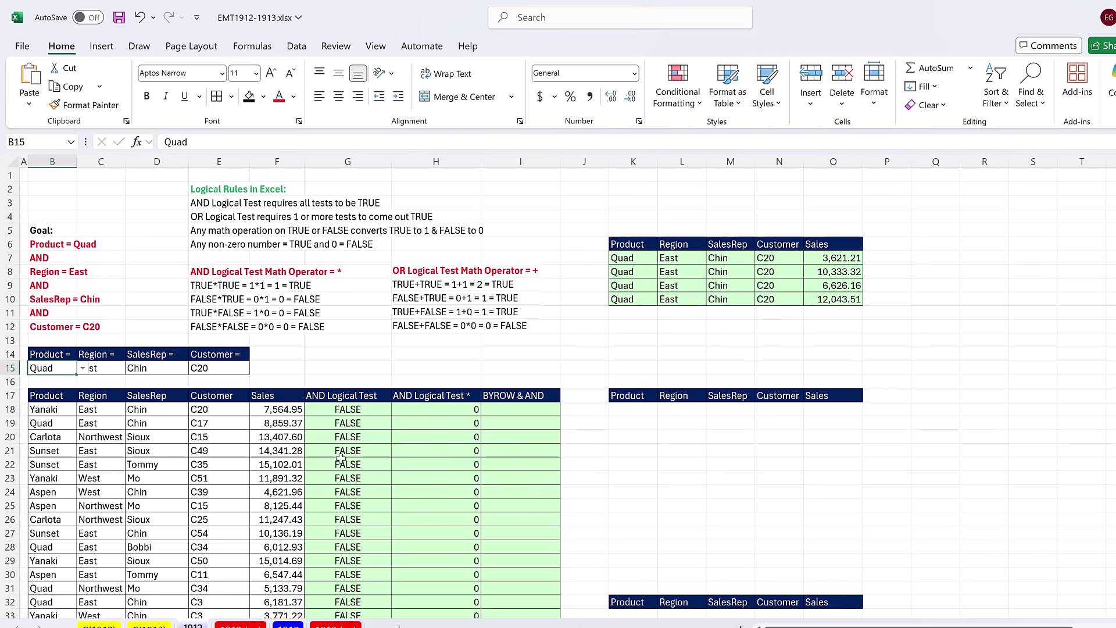
# In K33 enter =FILTER(B18:F20017,G18:G20017), spilling four Quad/East/Chin/C20 records
pyautogui.scroll(-2, 590, 479)
pyautogui.click(618, 532)
pyautogui.scroll(-1, 848, 514)
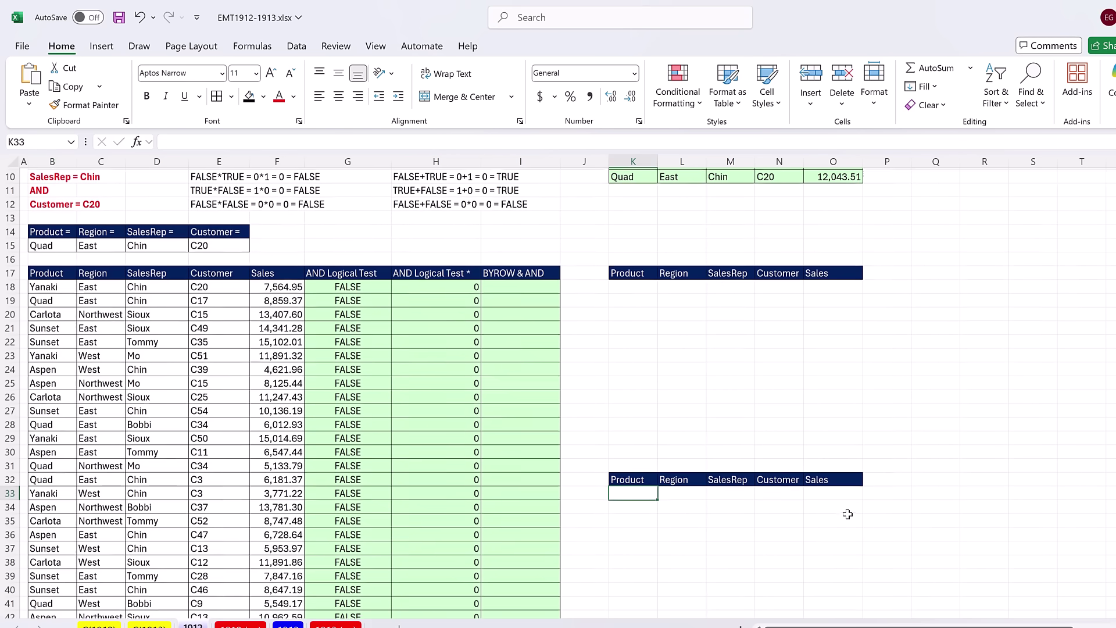
pyautogui.write('=FILTER(')
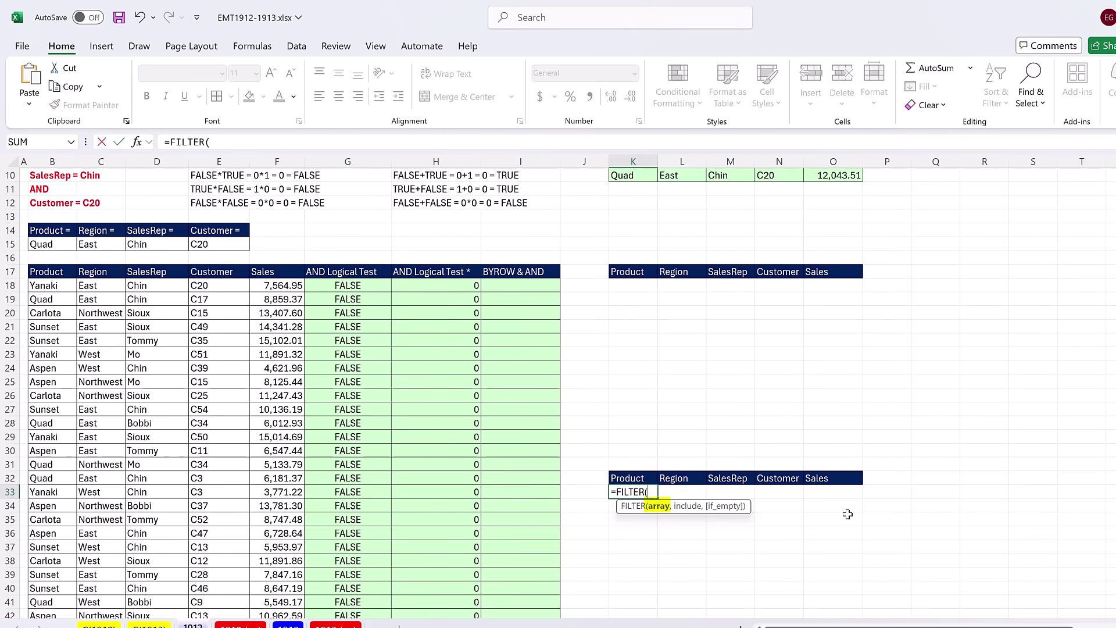
pyautogui.moveTo(46, 286); pyautogui.dragTo(243, 307)
pyautogui.hotkey('ctrl', 'shift', 'Down')
pyautogui.hotkey('ctrl', 'BackSpace')
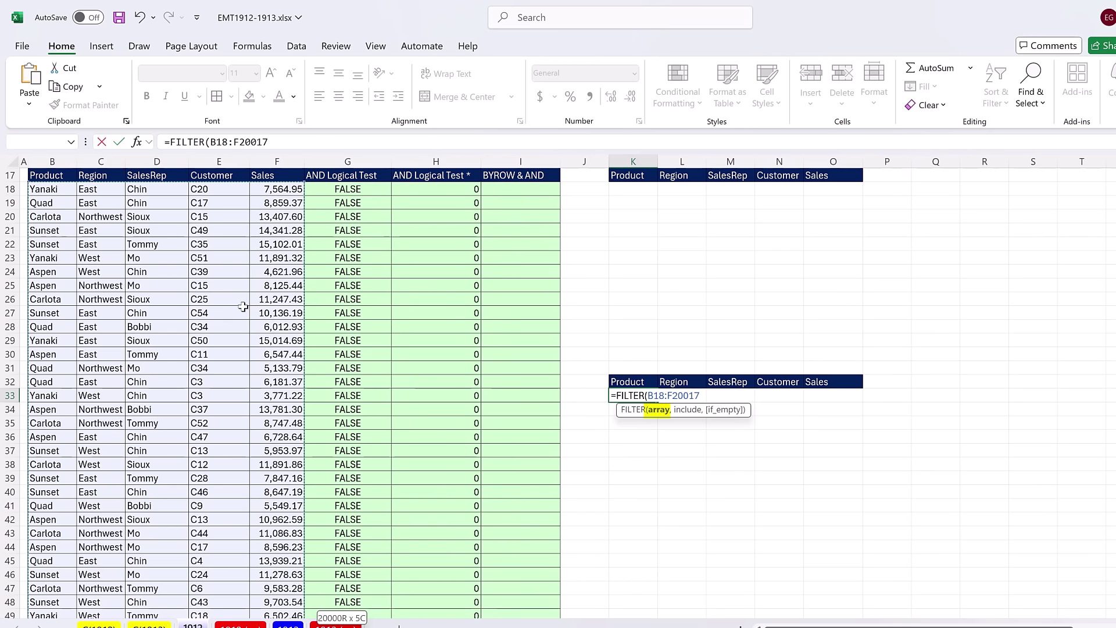
pyautogui.write(',')
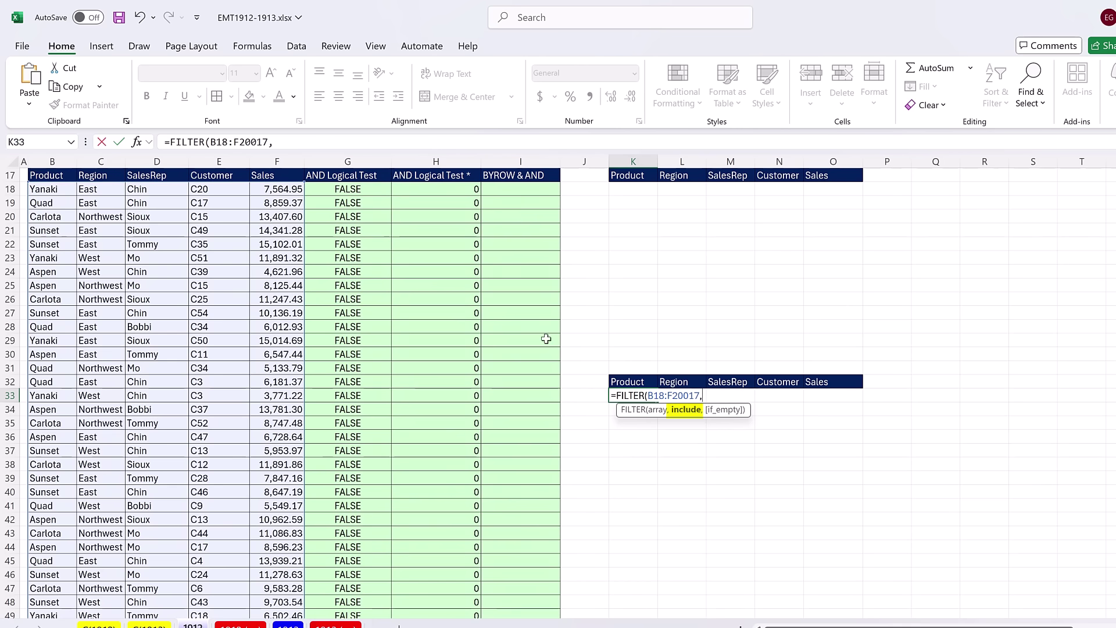
pyautogui.click(320, 191)
pyautogui.scroll(3, 353, 265)
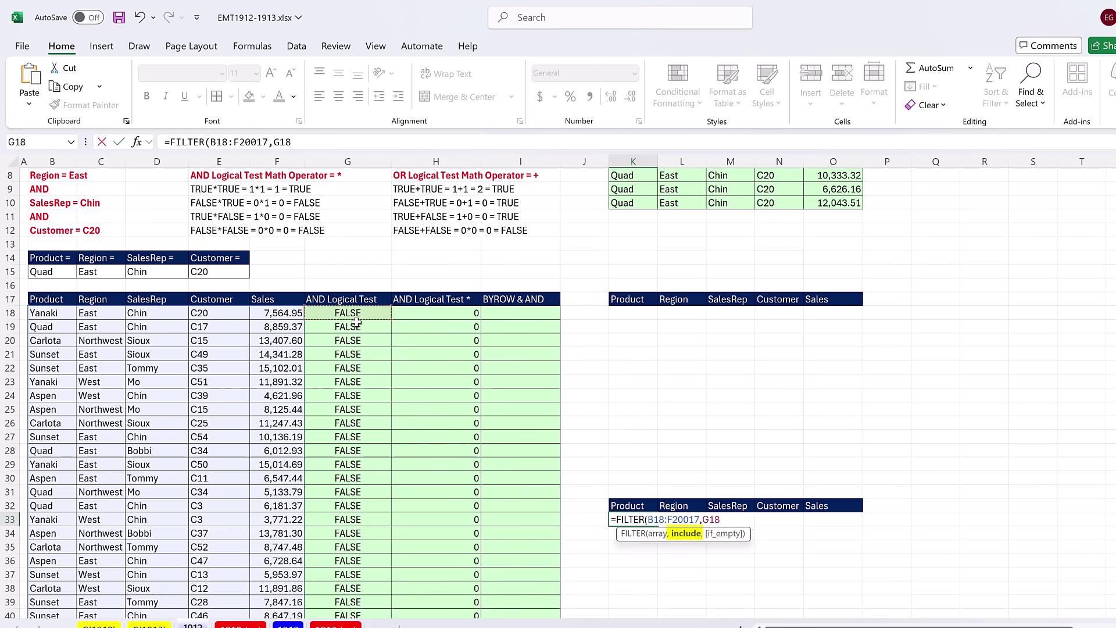
pyautogui.hotkey('ctrl', 'shift', 'Down')
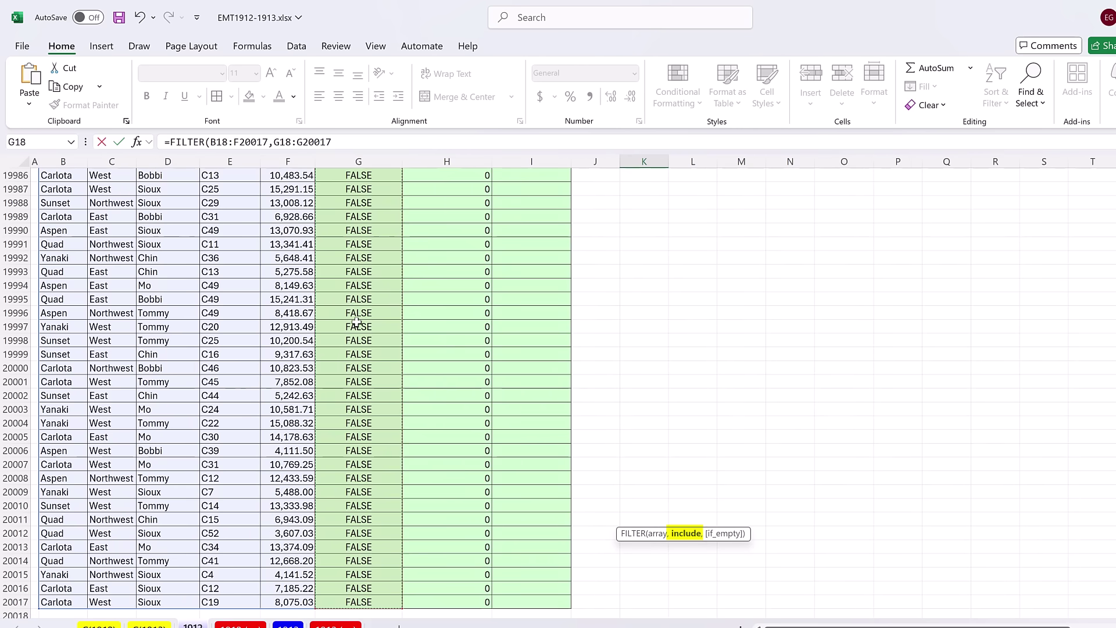
pyautogui.hotkey('ctrl', 'BackSpace')
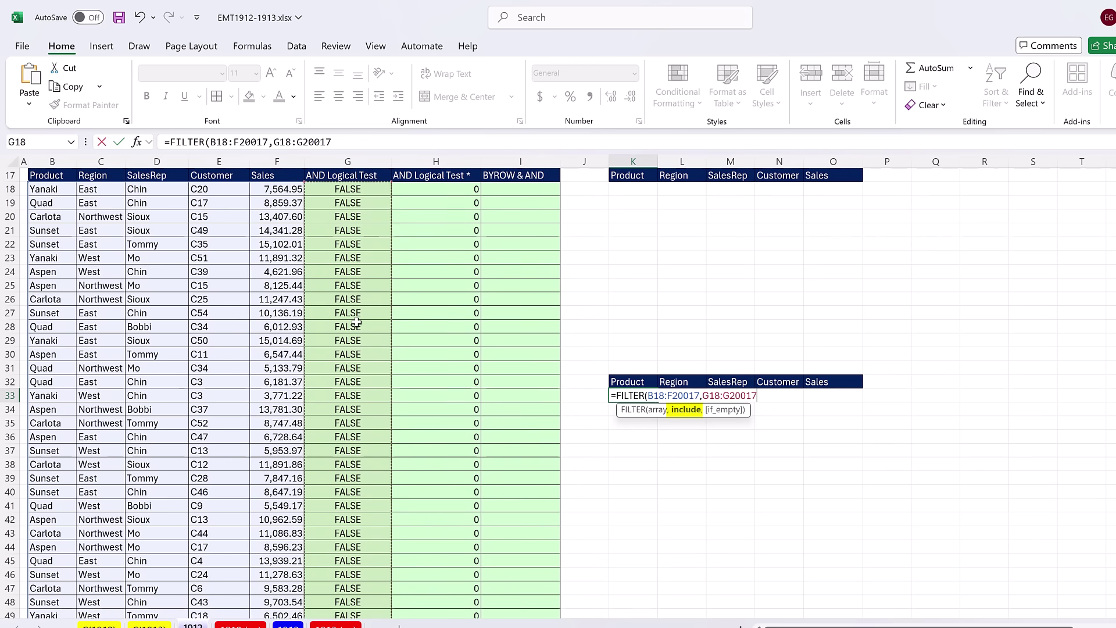
pyautogui.write(')')
pyautogui.hotkey('ctrl', 'Return')
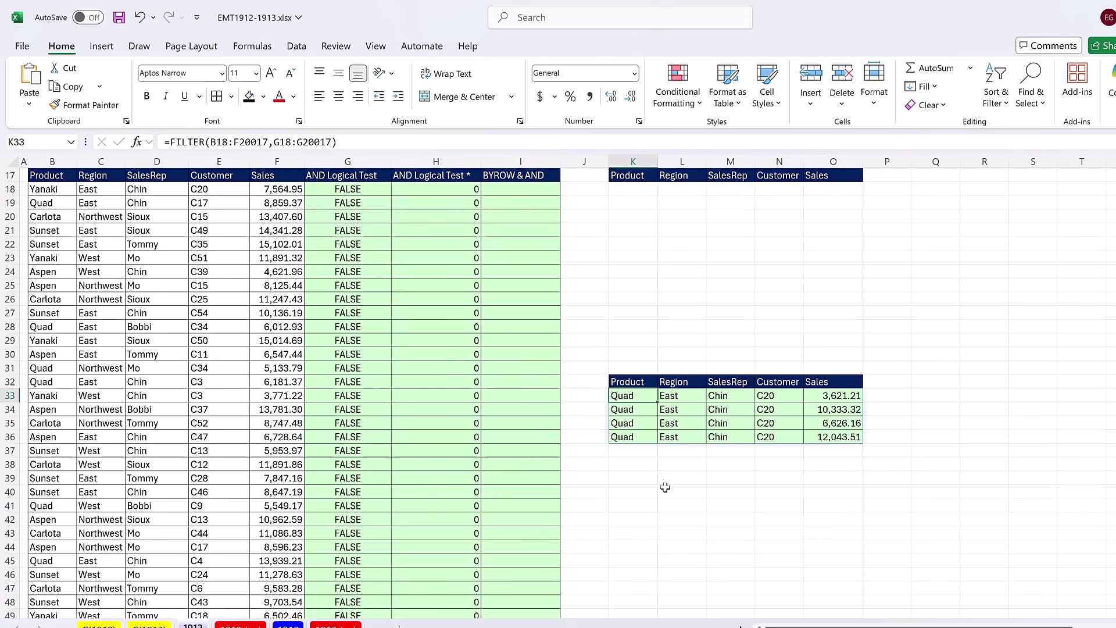
pyautogui.scroll(4, 665, 487)
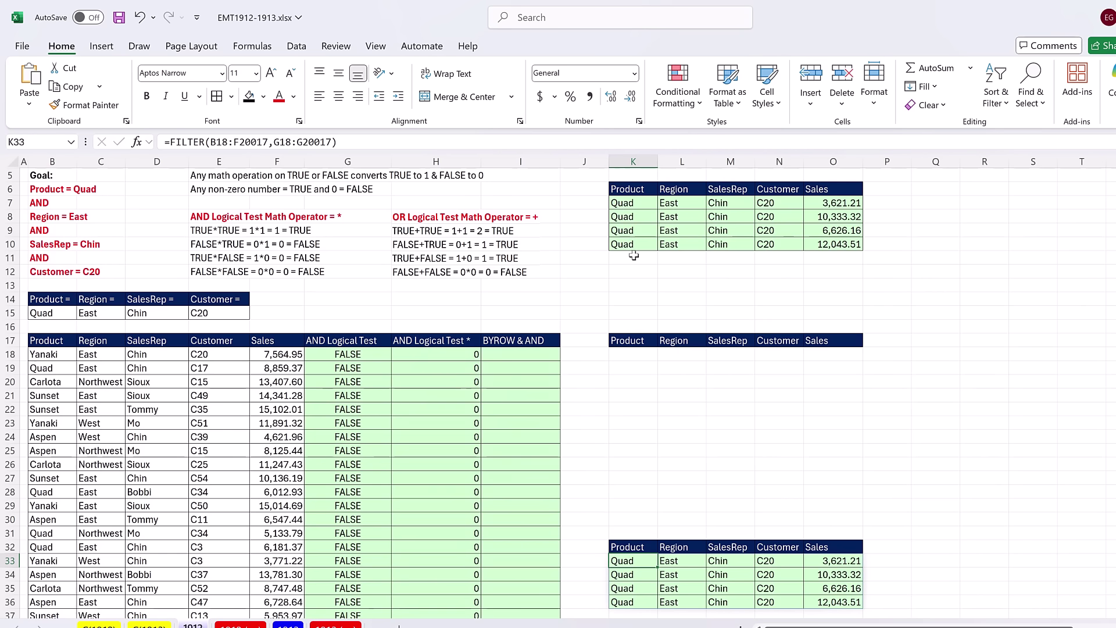
# Enter =B18:E20017=B15:E15 in Q18 to compare each record's four fields with the criteria
pyautogui.click(524, 354)
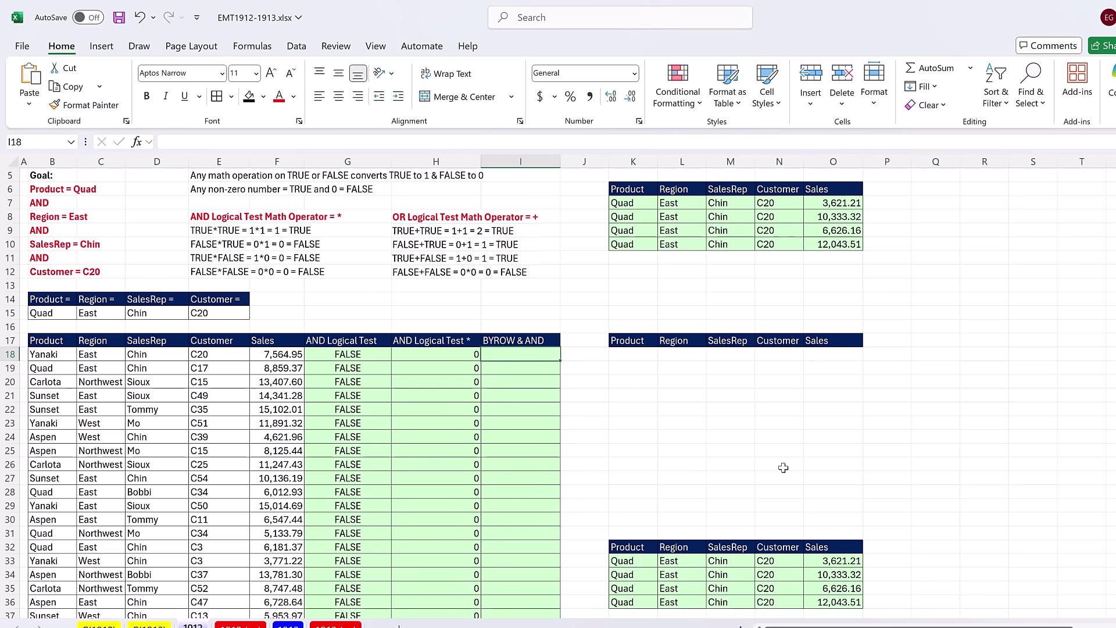
pyautogui.write('=')
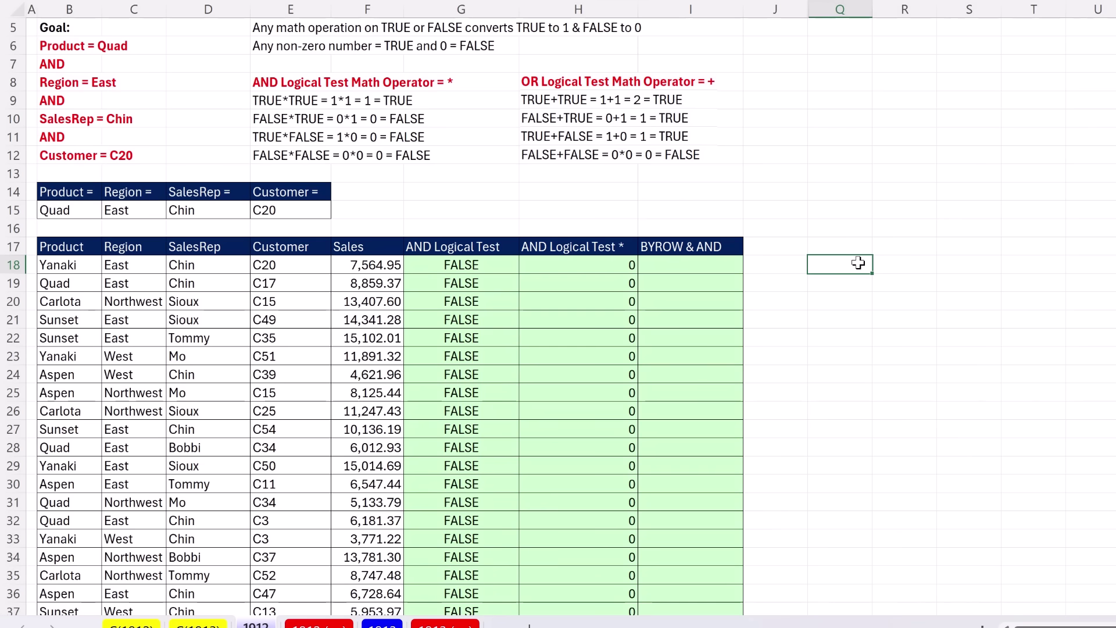
pyautogui.moveTo(63, 258); pyautogui.dragTo(261, 283)
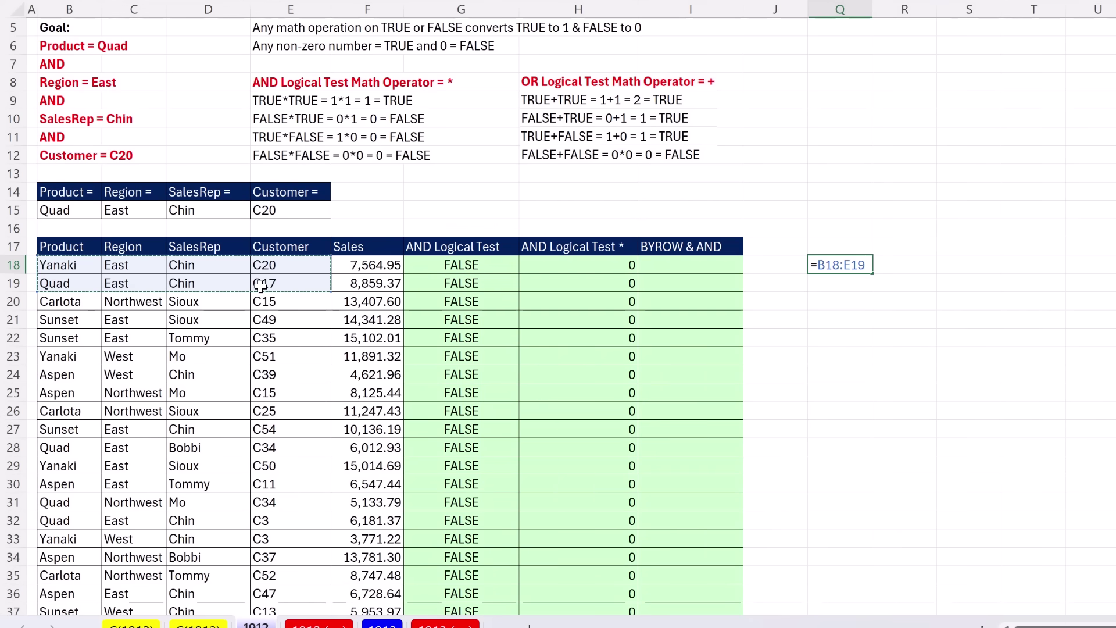
pyautogui.hotkey('ctrl', 'shift', 'Down')
pyautogui.hotkey('ctrl', 'BackSpace')
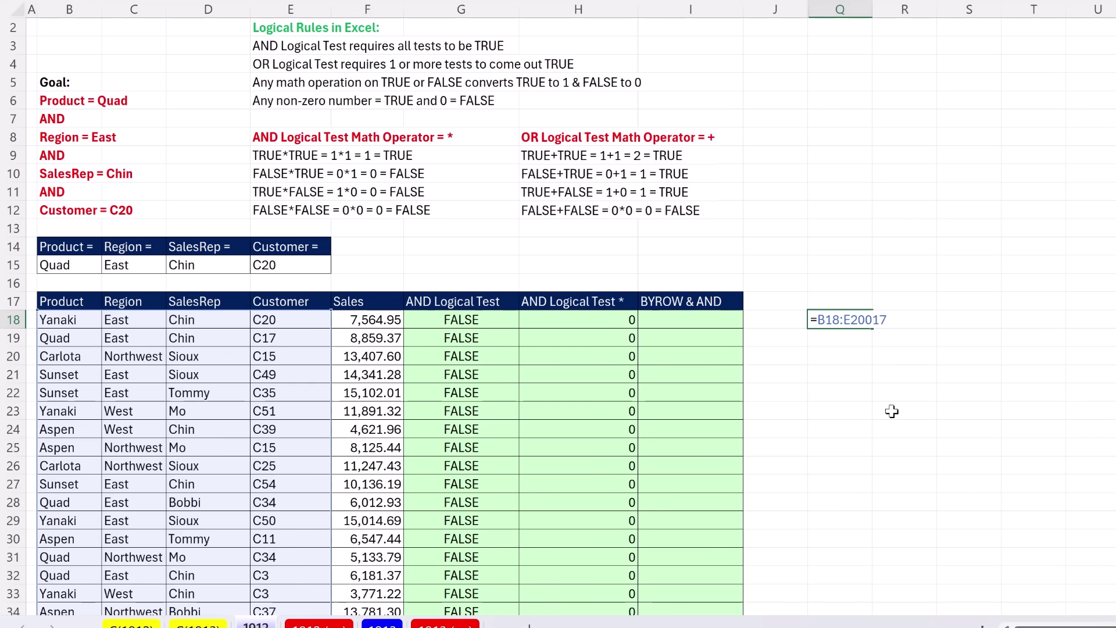
pyautogui.write('=')
pyautogui.moveTo(54, 266); pyautogui.dragTo(297, 273)
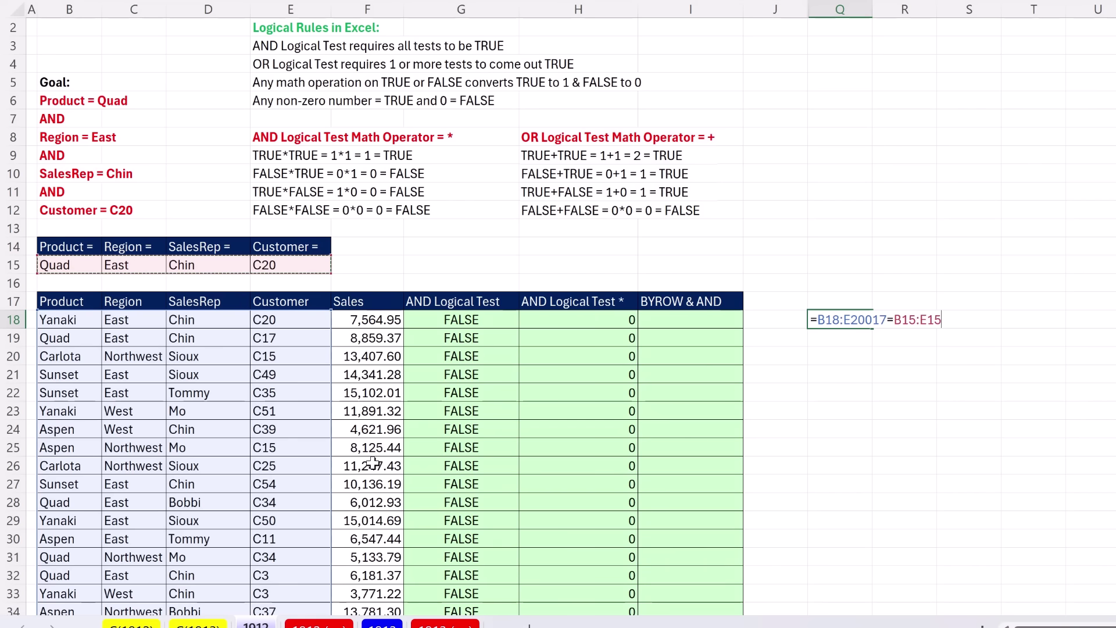
pyautogui.hotkey('ctrl', 'Return')
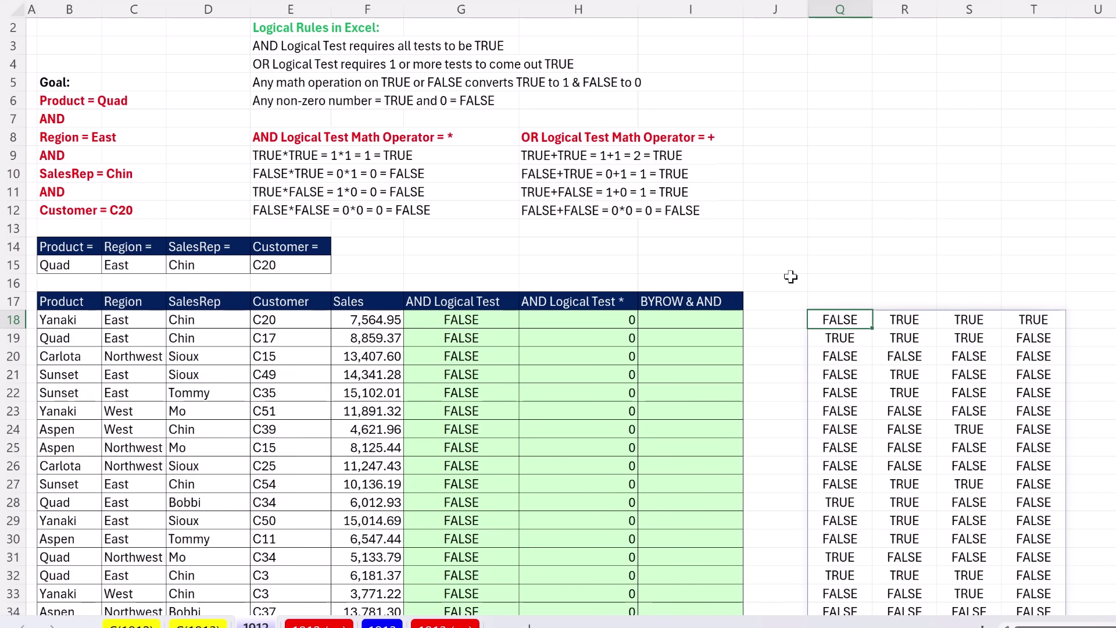
# Set the Product criterion in B15 back to Yanaki
pyautogui.click(58, 266)
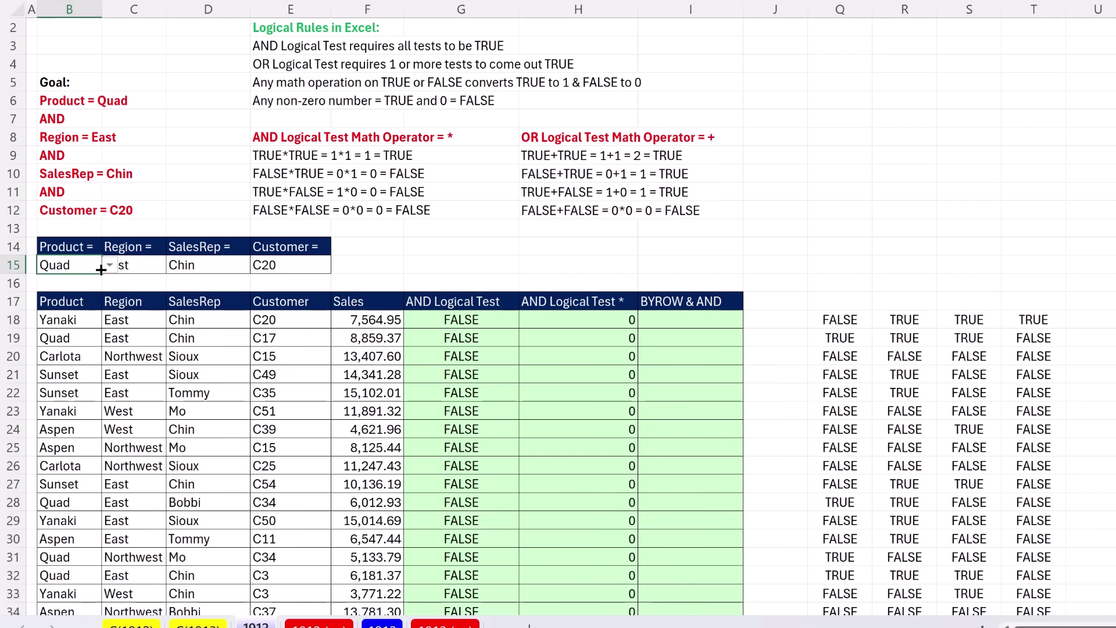
pyautogui.click(109, 266)
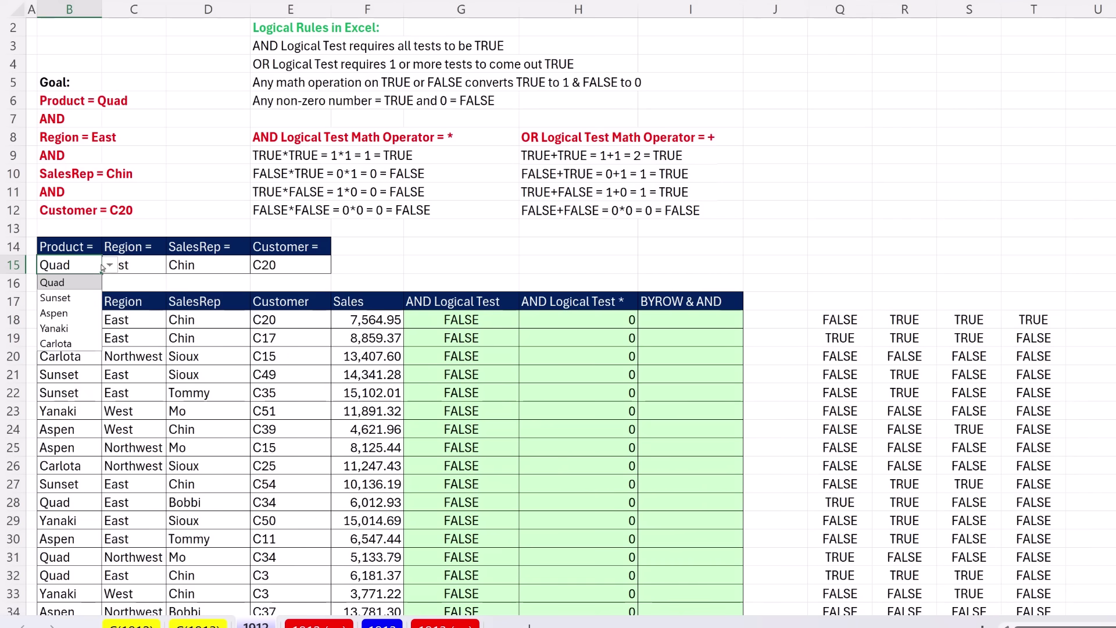
pyautogui.click(55, 329)
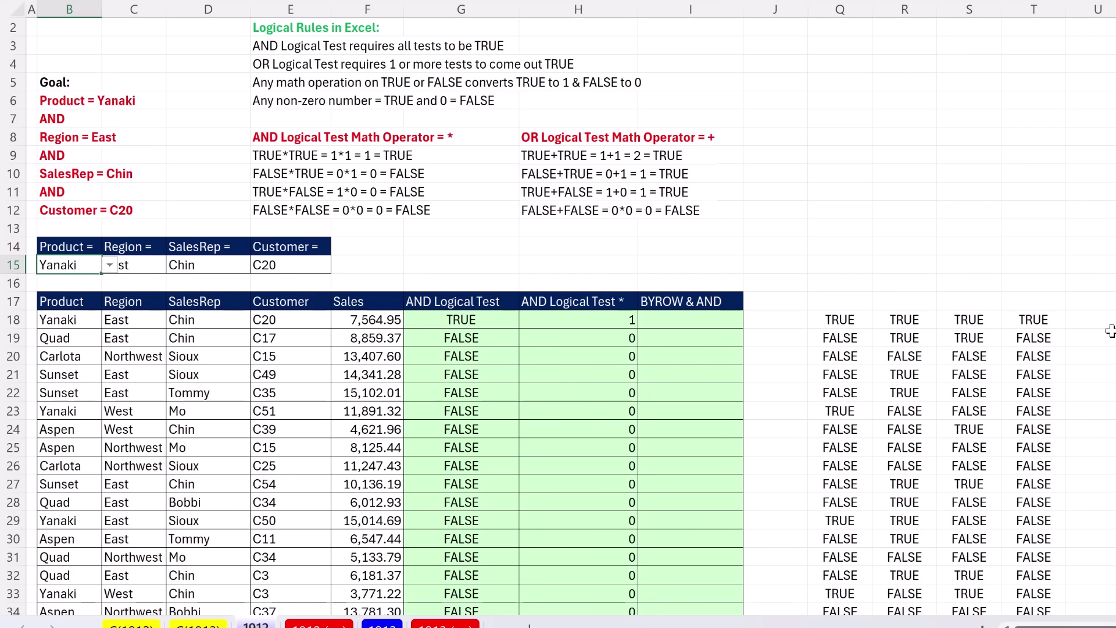
# Wrap Q18's comparison as =BYROW(B18:E20017=B15:E15,AND)
pyautogui.click(834, 321)
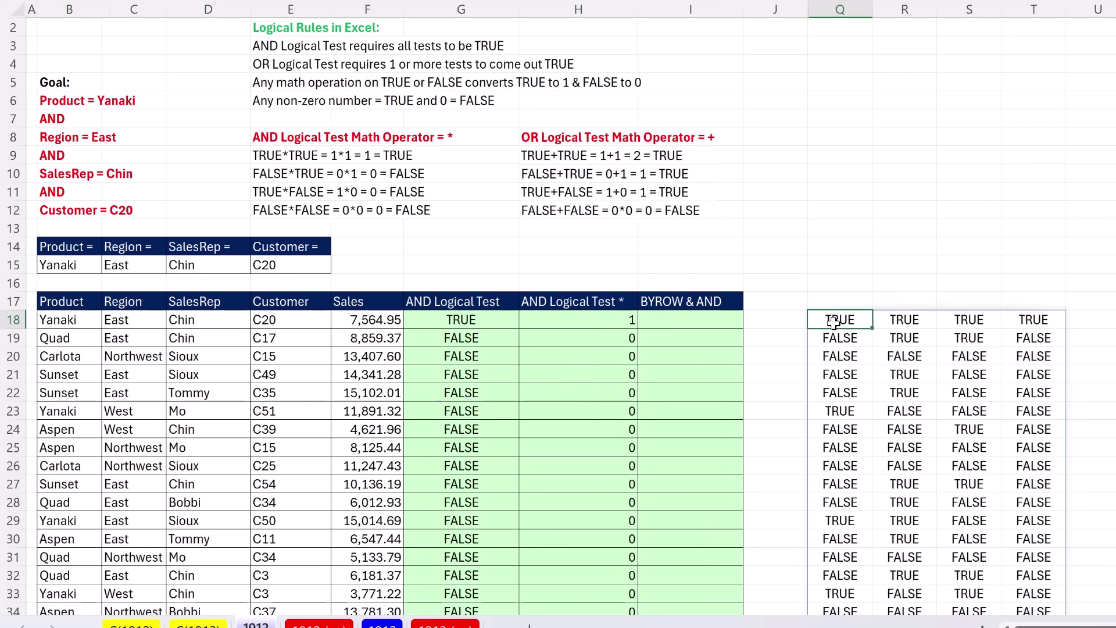
pyautogui.press('F2')
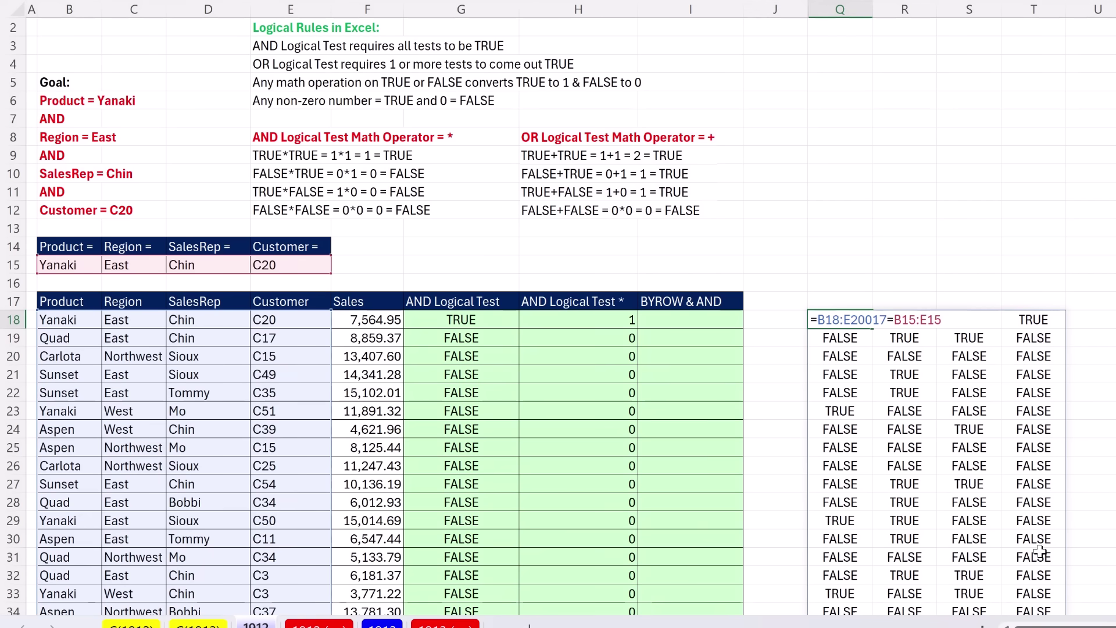
pyautogui.write('BYROW(')
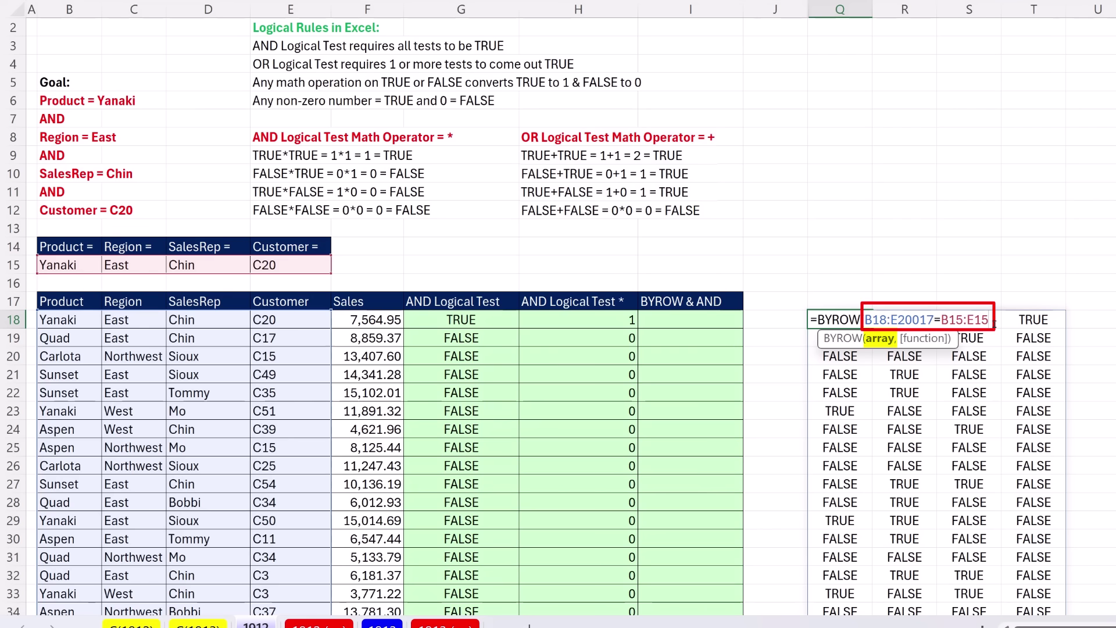
pyautogui.write(',')
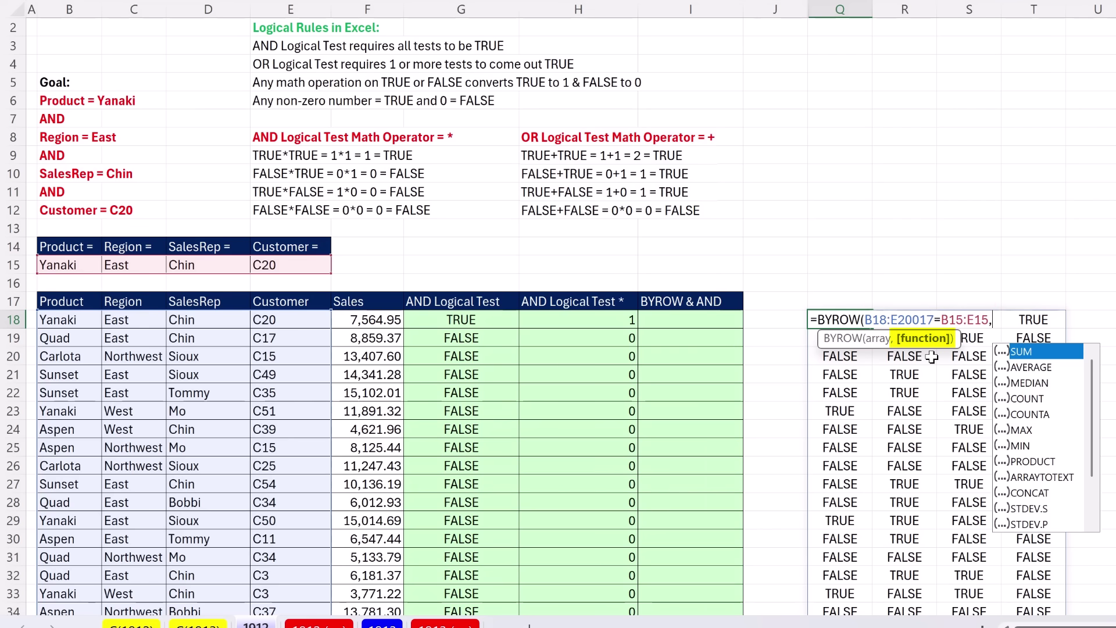
pyautogui.write('AND')
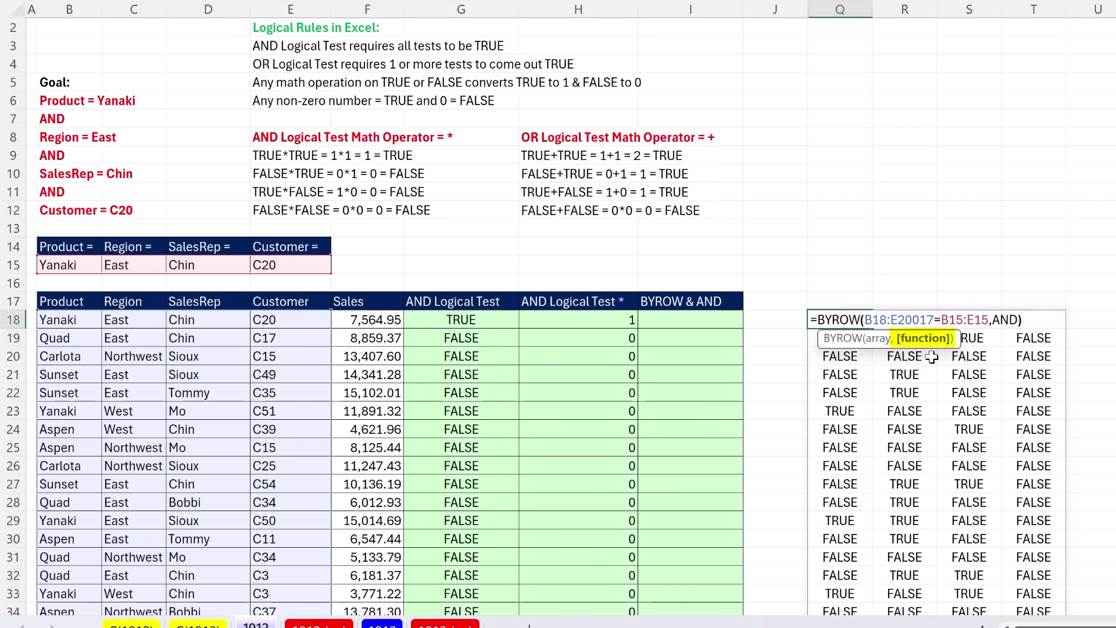
pyautogui.hotkey('ctrl', 'Return')
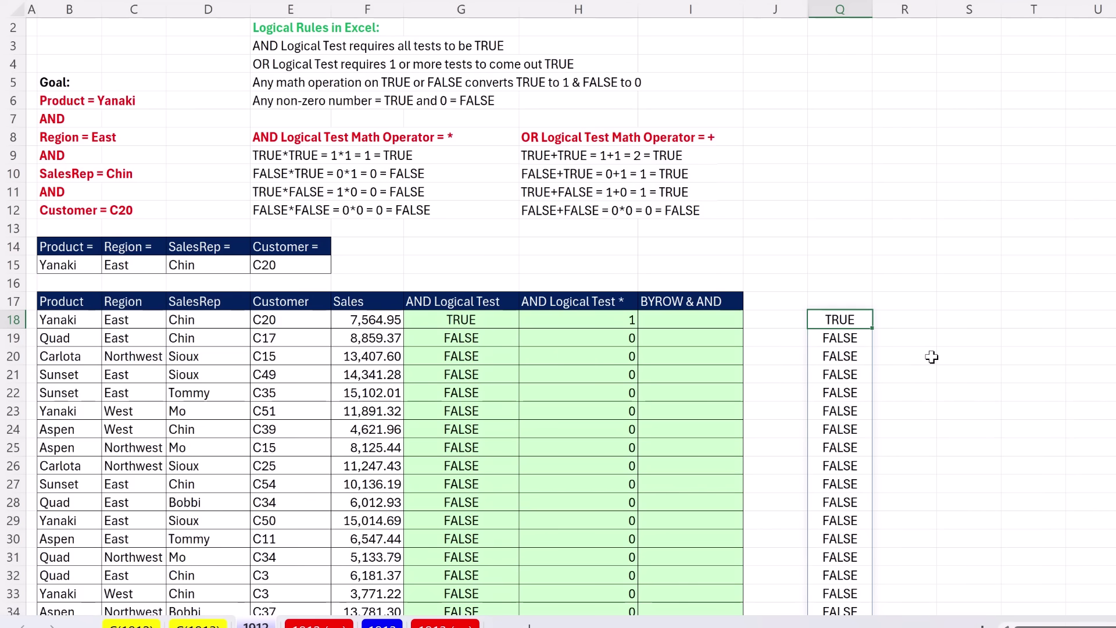
# Move the BYROW formula from Q18 into I18, clearing Q18's helper results
pyautogui.press('F2')
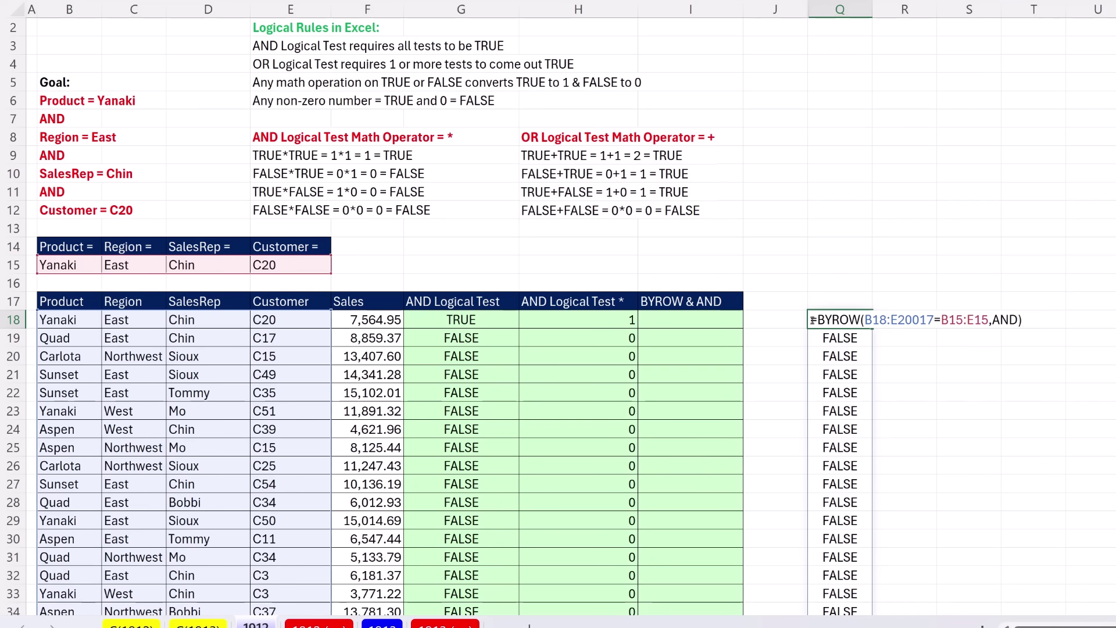
pyautogui.hotkey('ctrl', 'shift', 'Right')
pyautogui.hotkey('ctrl', 'shift', 'Right')
pyautogui.hotkey('ctrl', 'shift', 'Right')
pyautogui.hotkey('ctrl', 'shift', 'Right')
pyautogui.hotkey('ctrl', 'x')
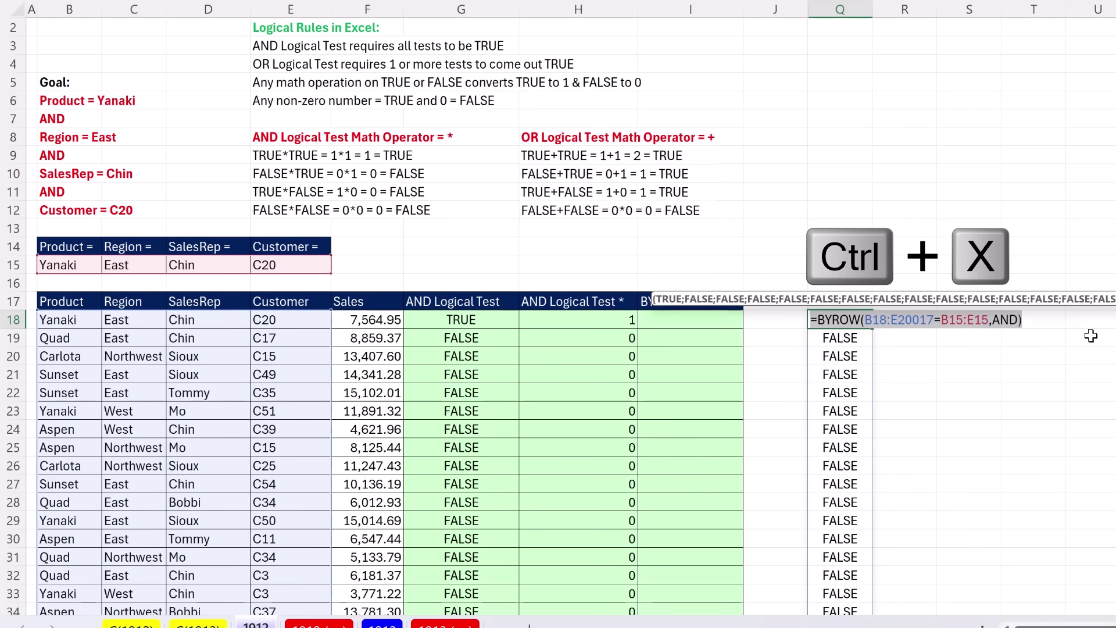
pyautogui.press('Return')
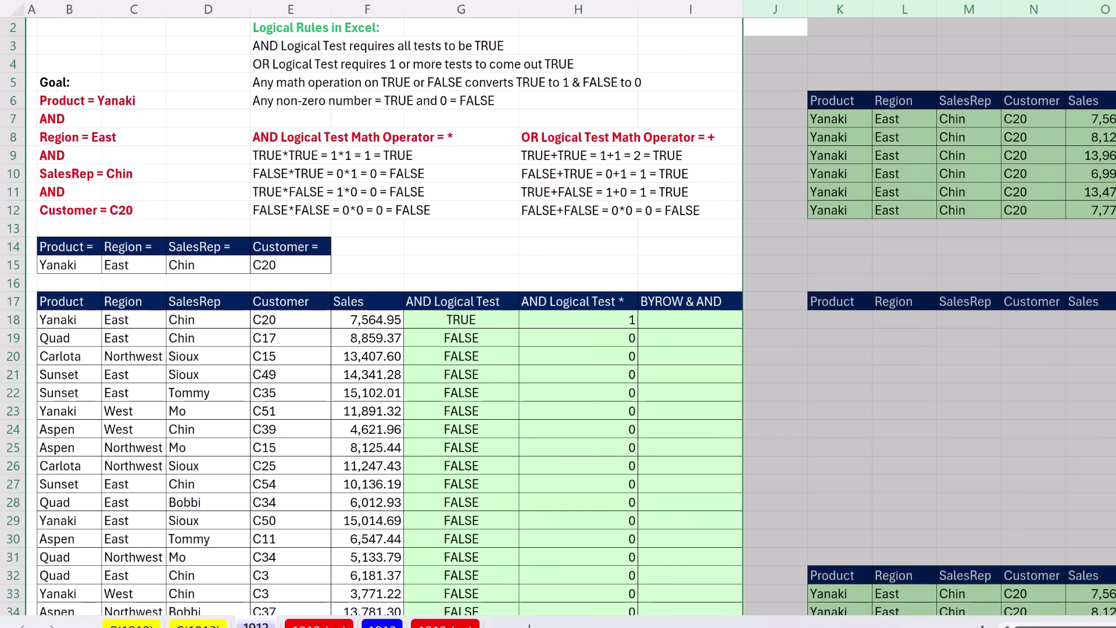
pyautogui.click(661, 319)
pyautogui.press('F2')
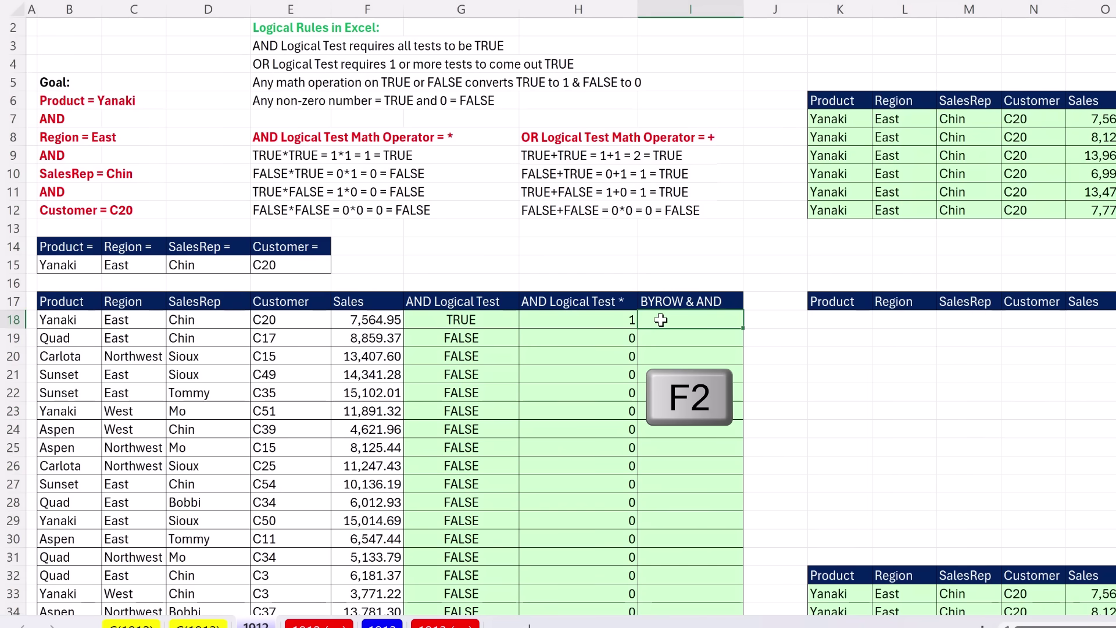
pyautogui.hotkey('ctrl', 'v')
pyautogui.hotkey('ctrl', 'Return')
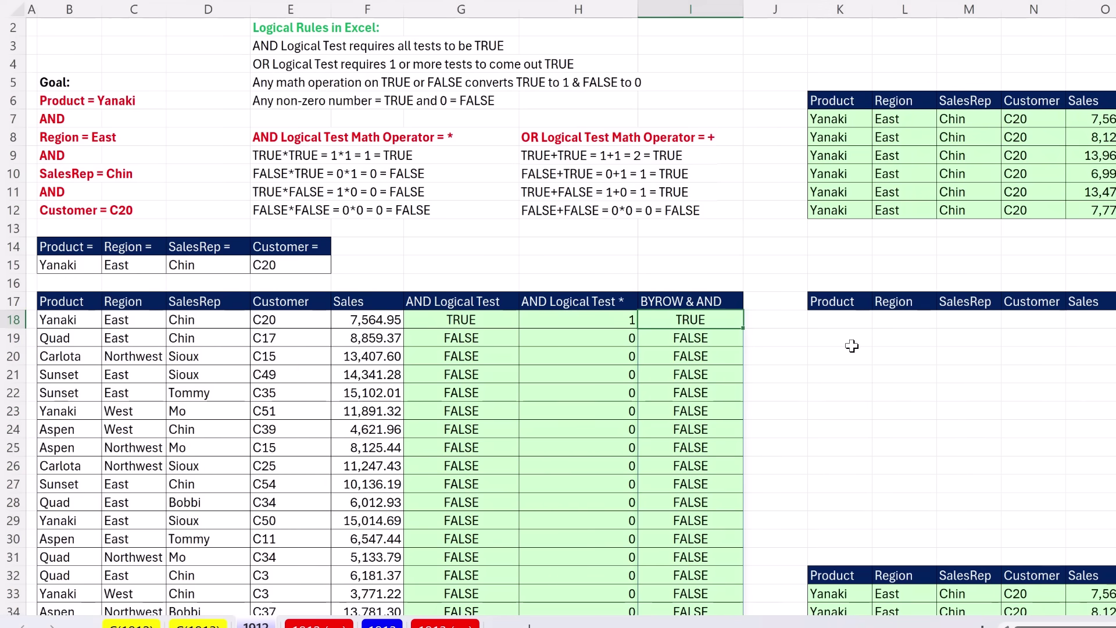
# In K18 enter =FILTER(B18:F20017,BYROW(B18:E20017=B15:E15,AND)), spilling six matching records
pyautogui.click(849, 323)
pyautogui.write('=FILTER(')
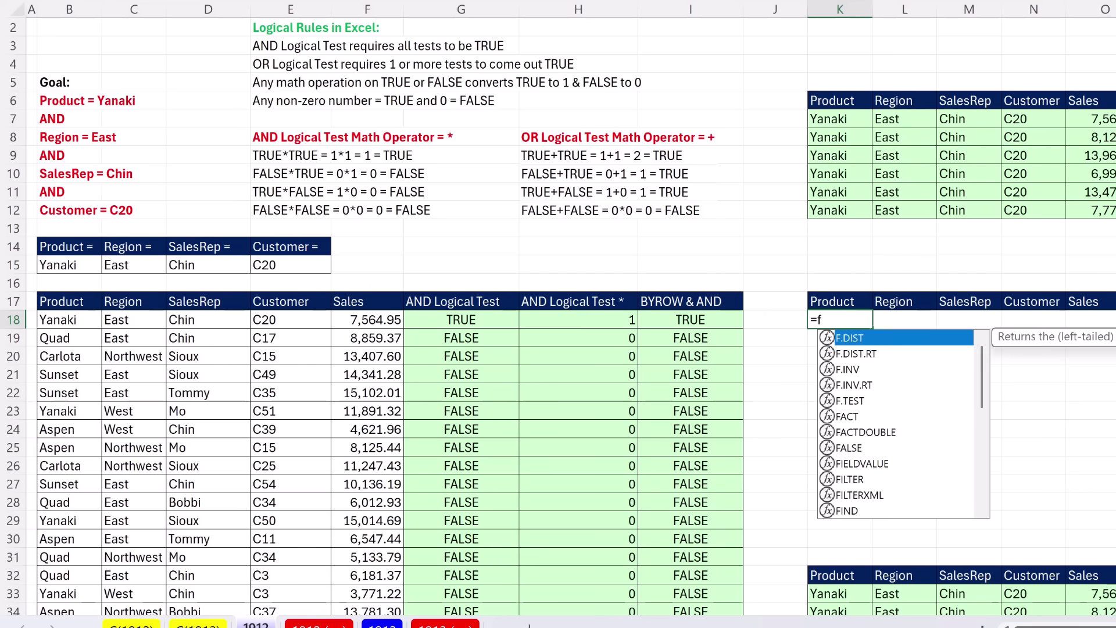
pyautogui.moveTo(55, 319); pyautogui.dragTo(354, 331)
pyautogui.hotkey('ctrl', 'shift', 'Down')
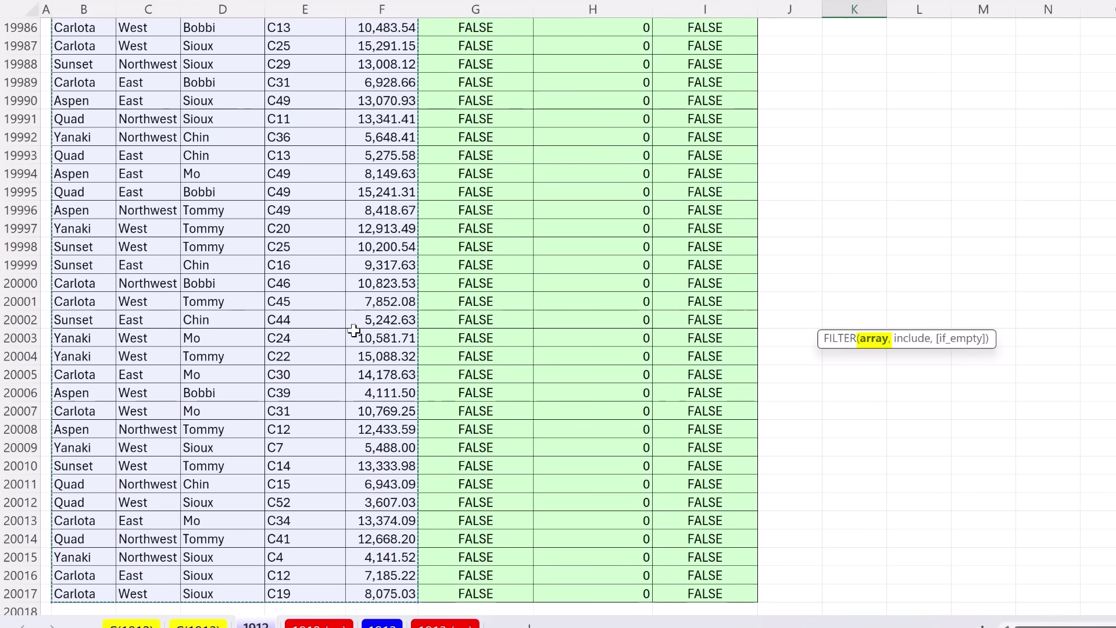
pyautogui.hotkey('ctrl', 'BackSpace')
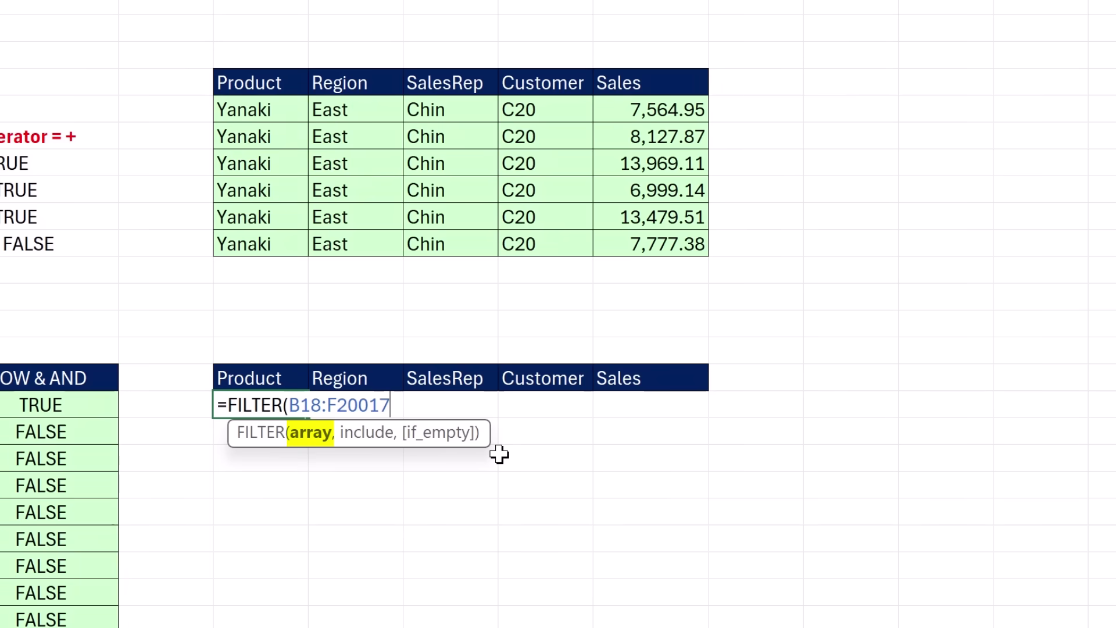
pyautogui.write(',')
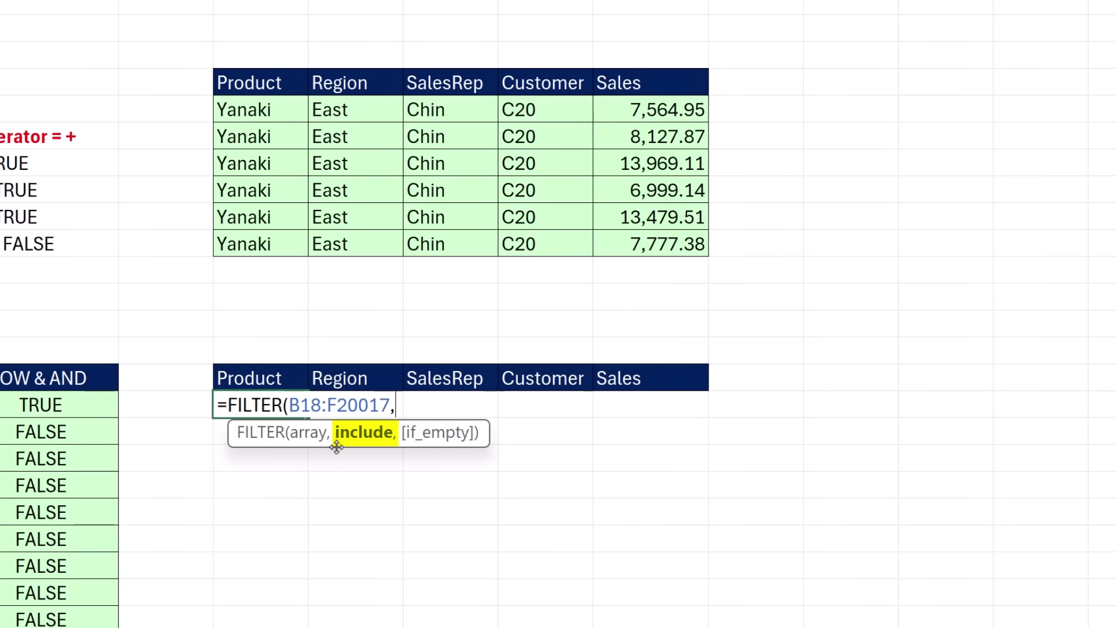
pyautogui.hotkey('ctrl', 'v')
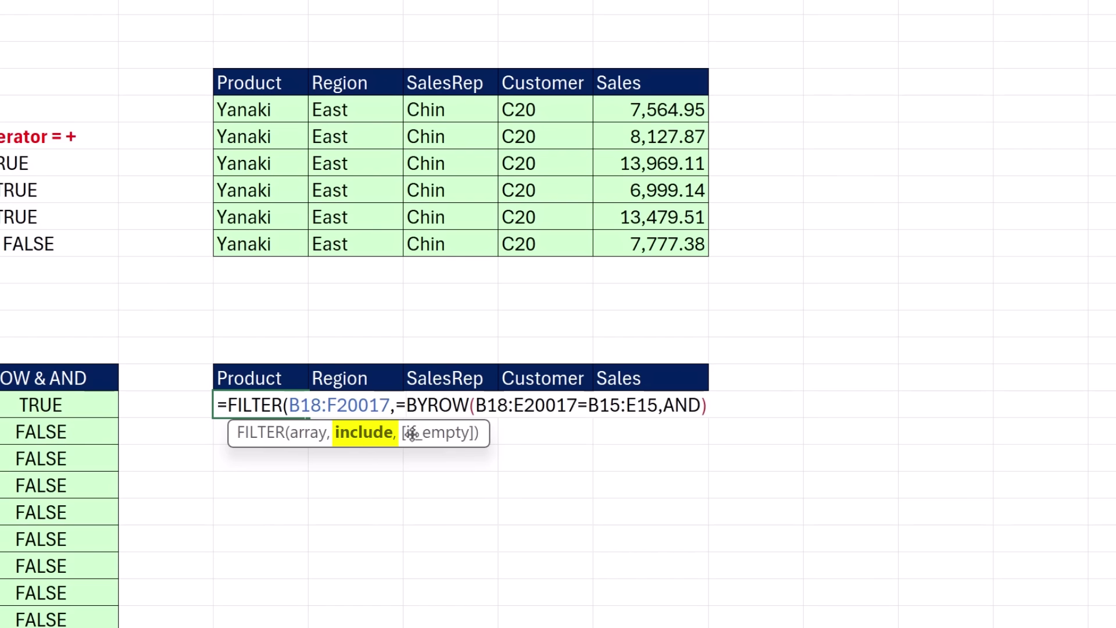
pyautogui.press('BackSpace')
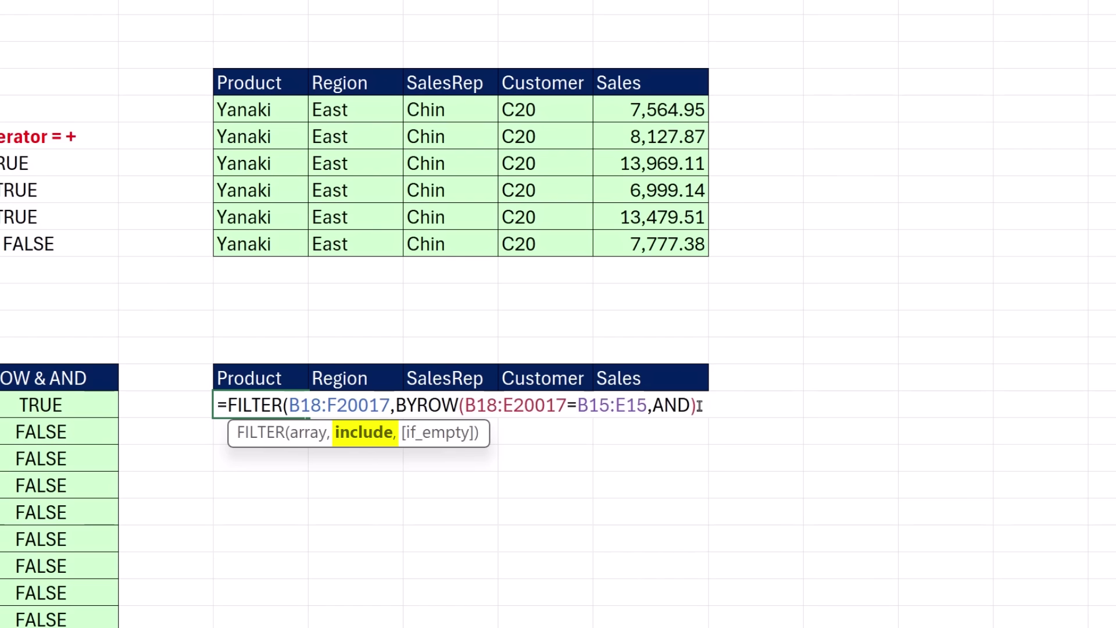
pyautogui.write(')')
pyautogui.press('Return')
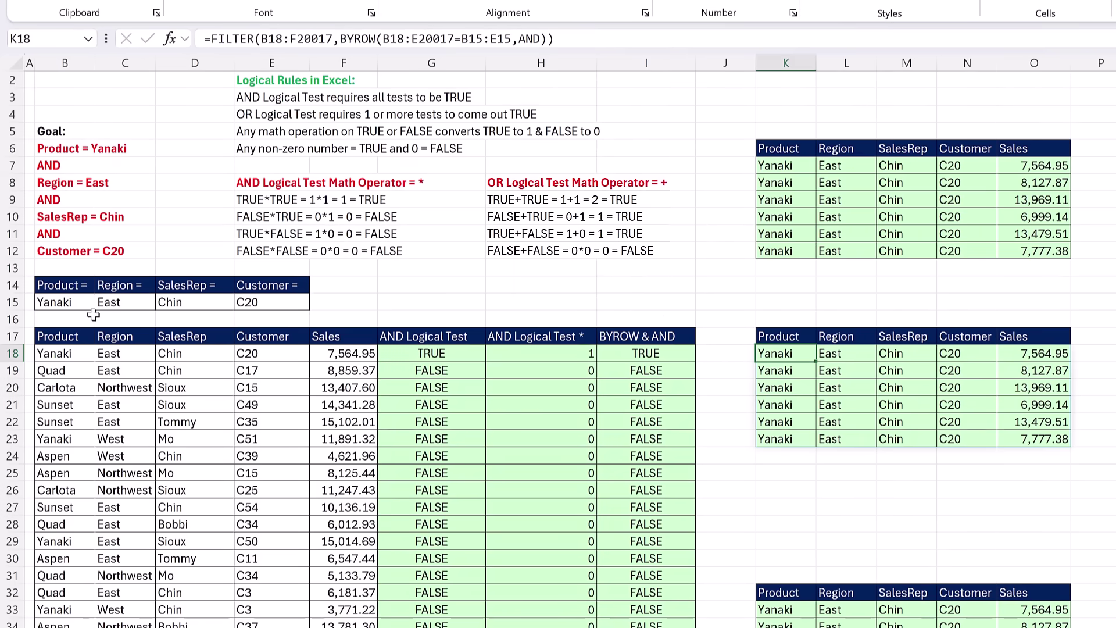
# Change the Product criterion in B15 to Carlota
pyautogui.click(79, 302)
pyautogui.click(101, 305)
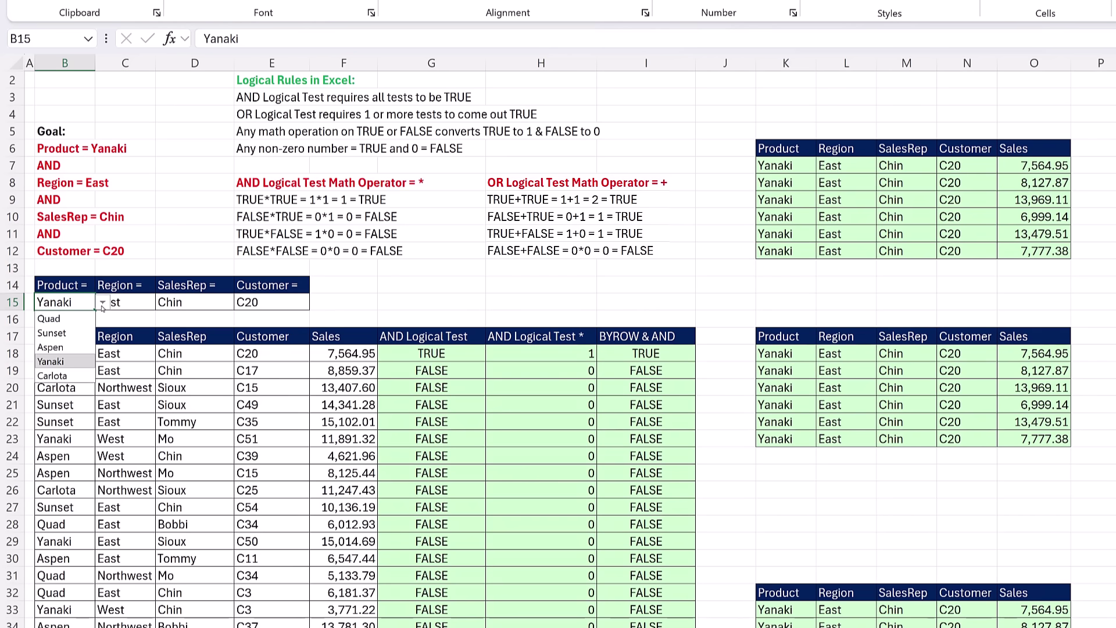
pyautogui.click(52, 376)
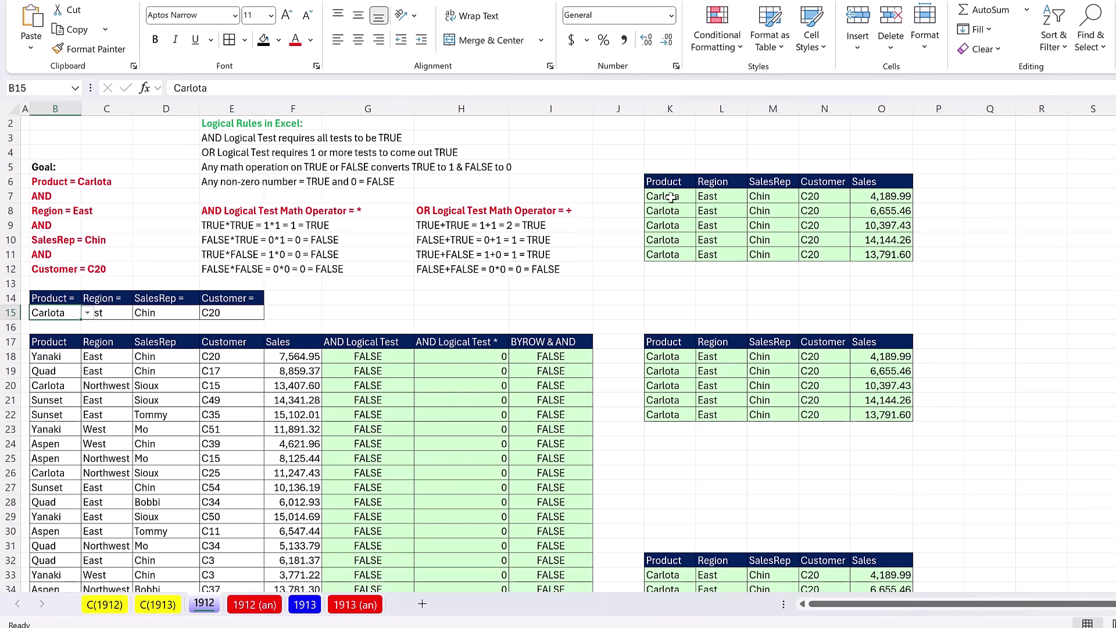
# Review the FILTER formulas in K7 and K18, leaving both unchanged with Carlota results
pyautogui.doubleClick(785, 166)
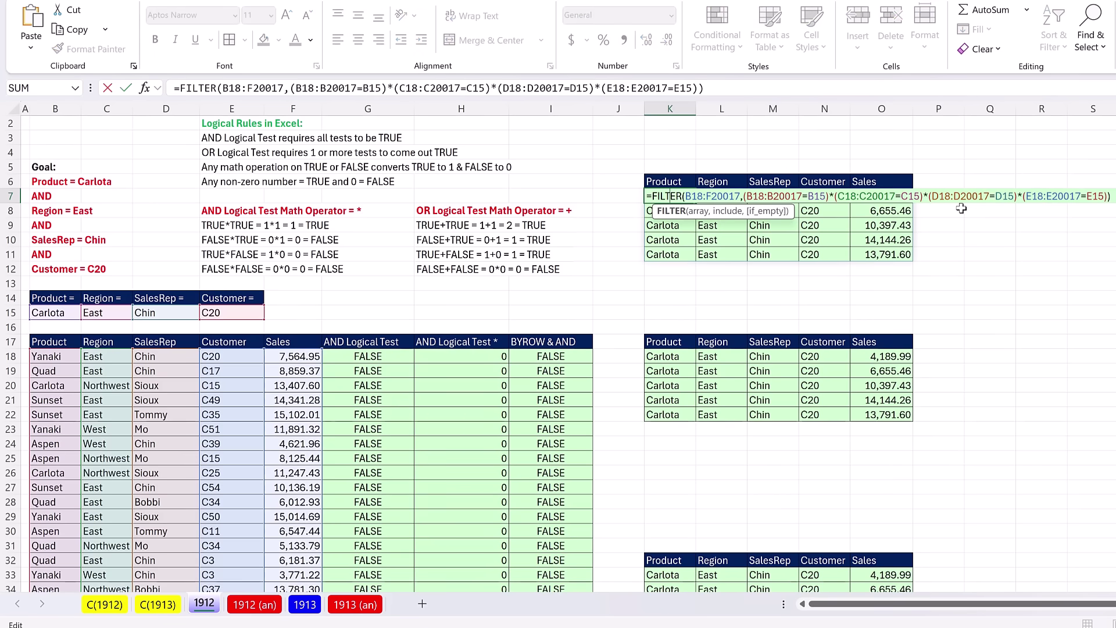
pyautogui.press('Escape')
pyautogui.doubleClick(663, 356)
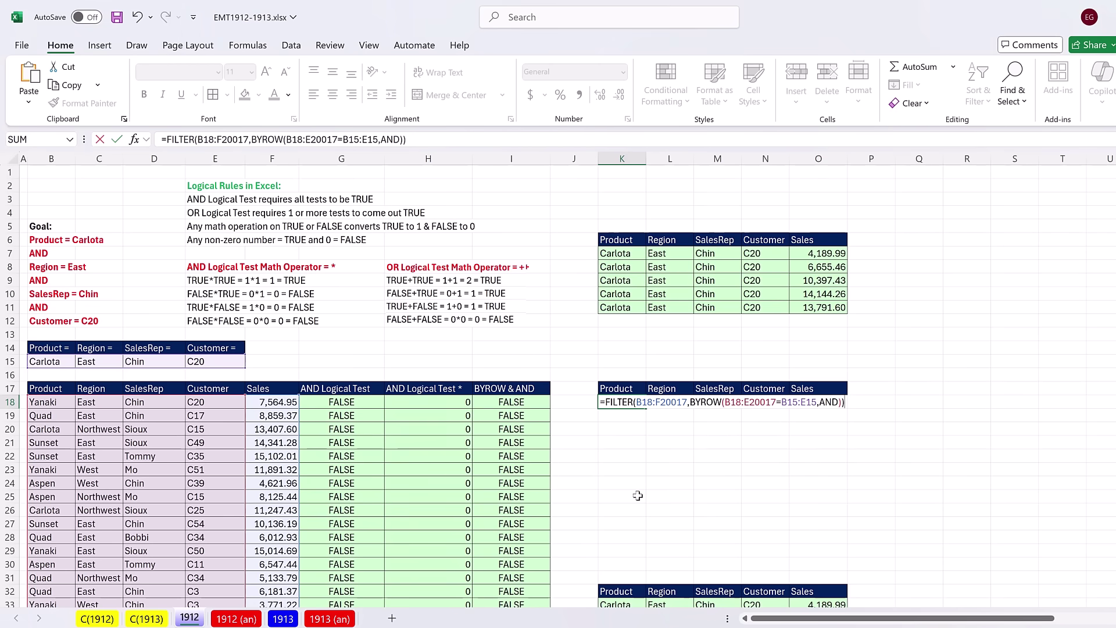
pyautogui.hotkey('ctrl', 'Return')
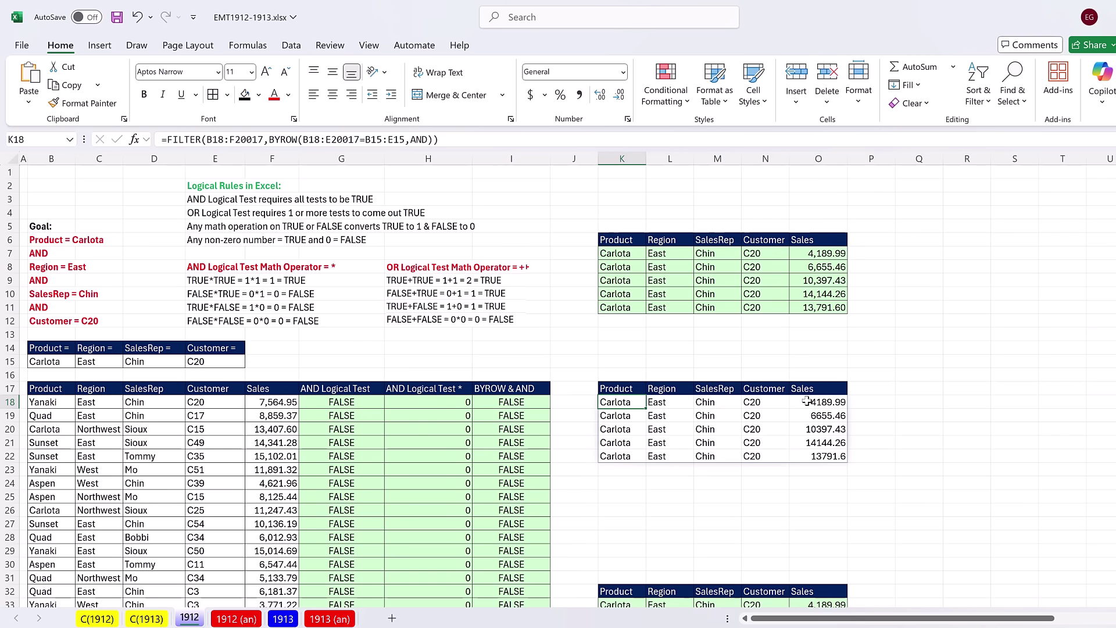
# Format the Sales cells O18:O31 as Number with 2 decimals and a thousands separator
pyautogui.moveTo(807, 401); pyautogui.dragTo(807, 578)
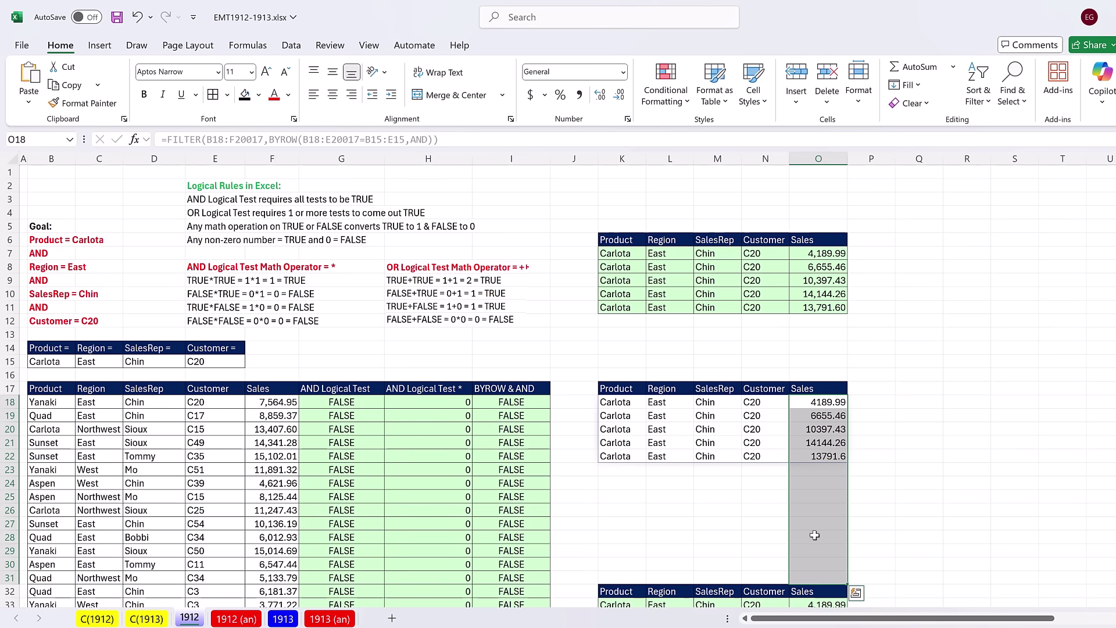
pyautogui.hotkey('ctrl', '1')
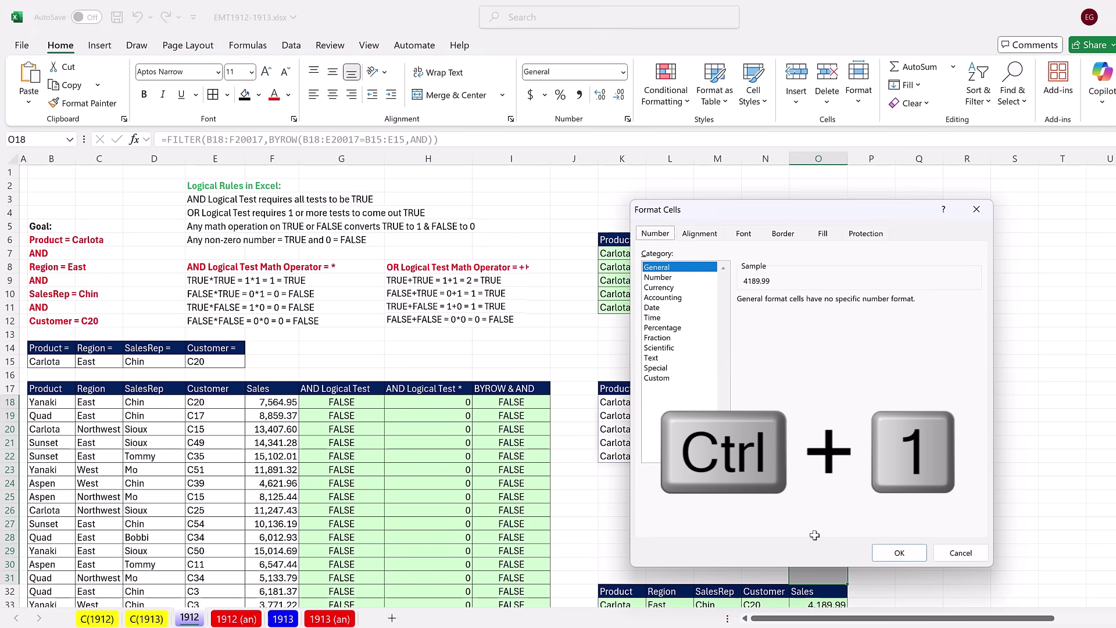
pyautogui.click(669, 278)
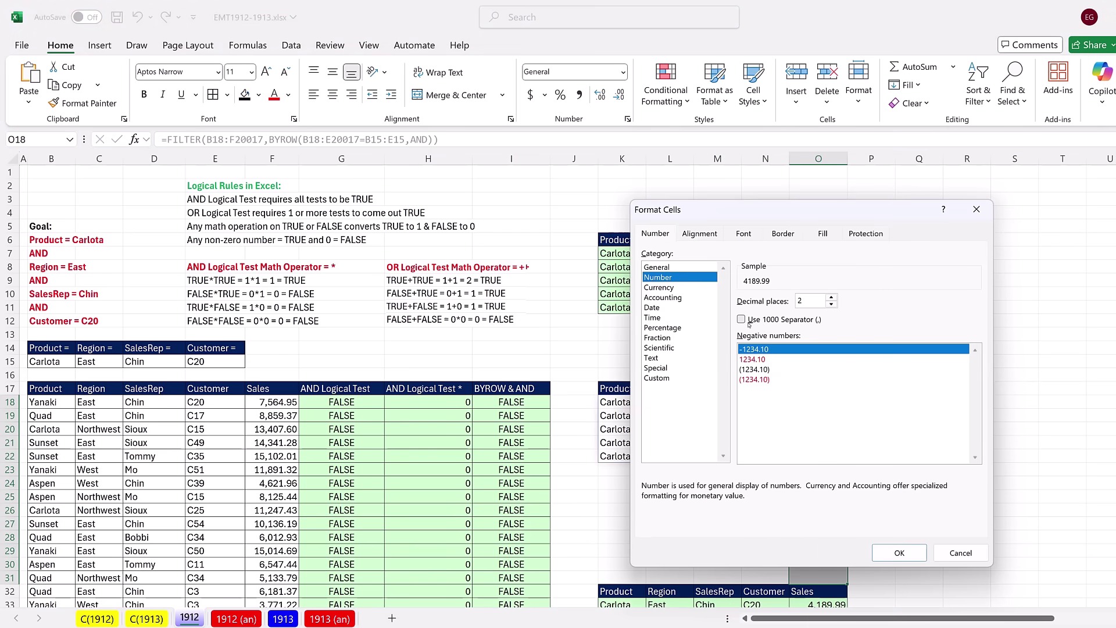
pyautogui.click(746, 322)
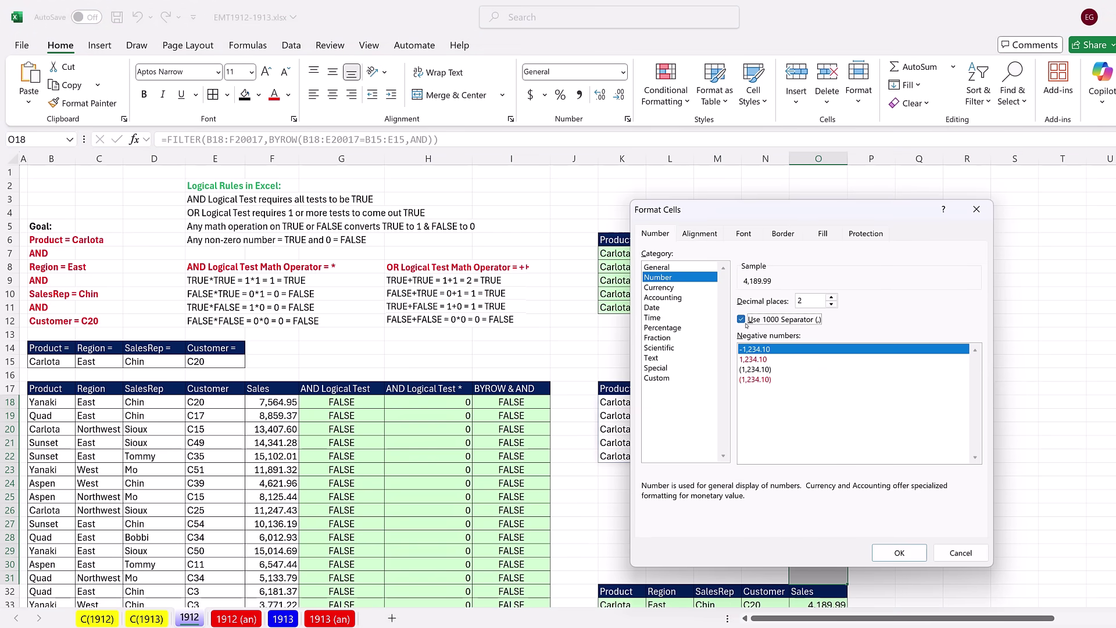
pyautogui.click(900, 555)
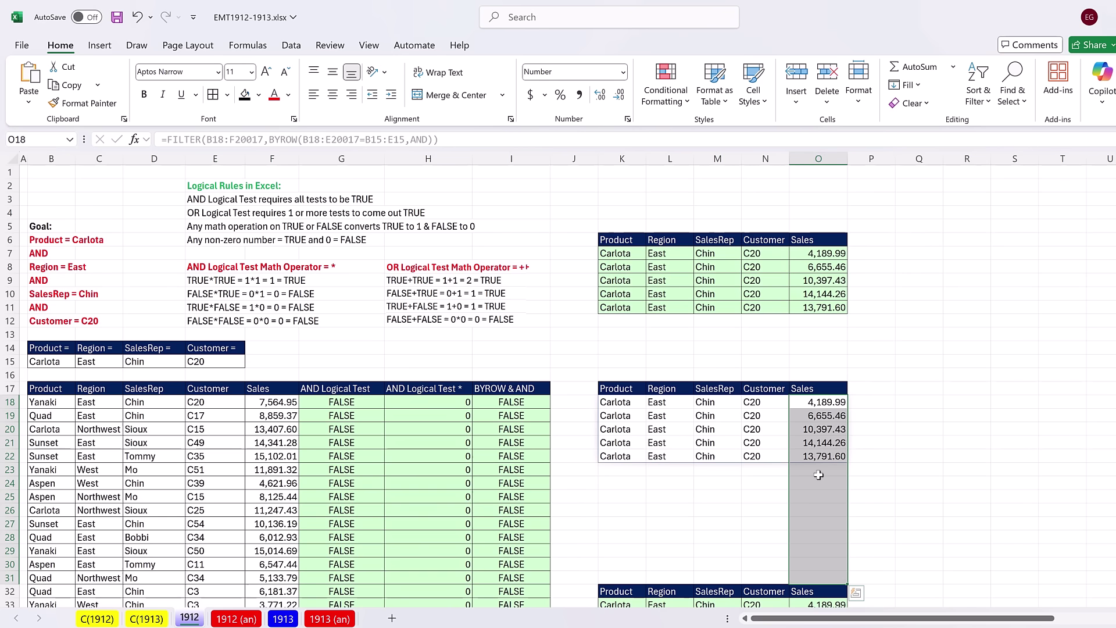
pyautogui.click(611, 400)
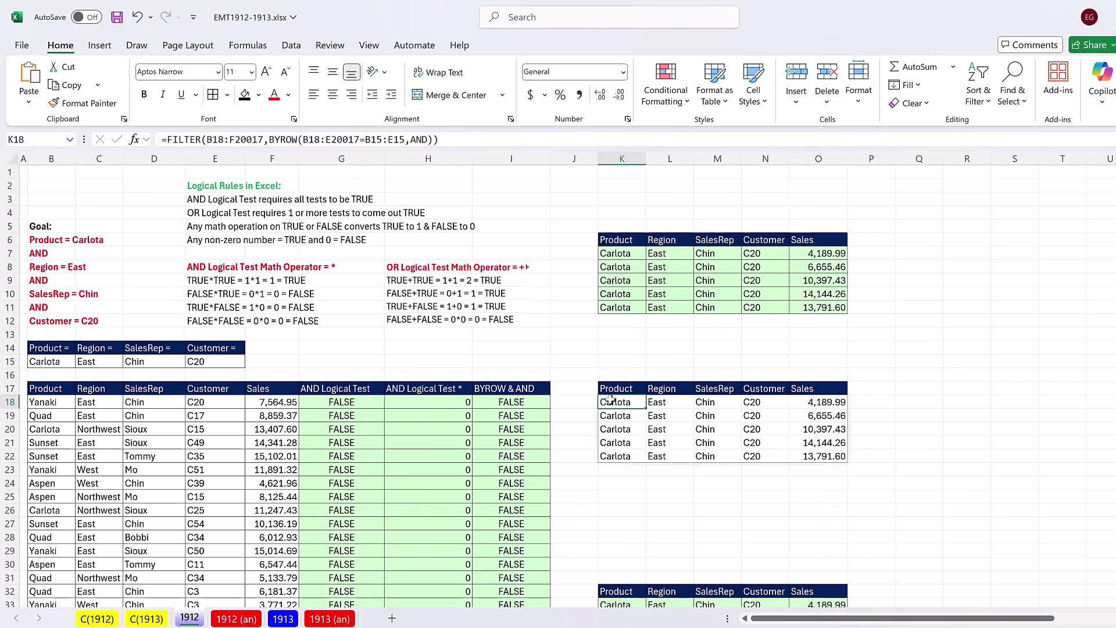
# Start a new conditional formatting rule on K18:O29 for cells containing No Blanks
pyautogui.moveTo(687, 407); pyautogui.dragTo(799, 581)
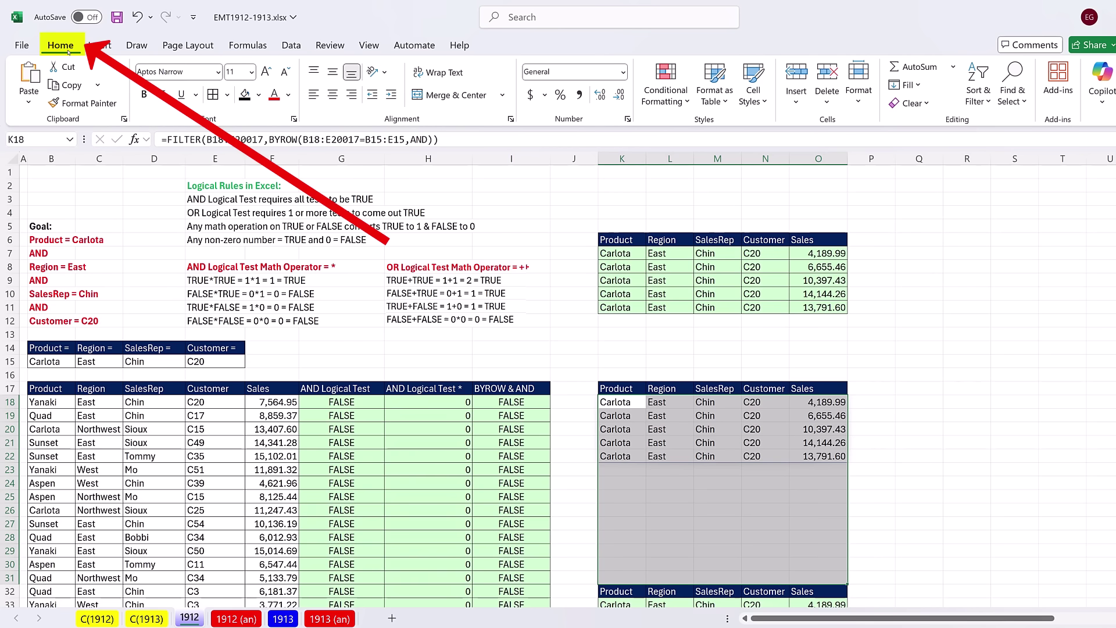
pyautogui.click(690, 102)
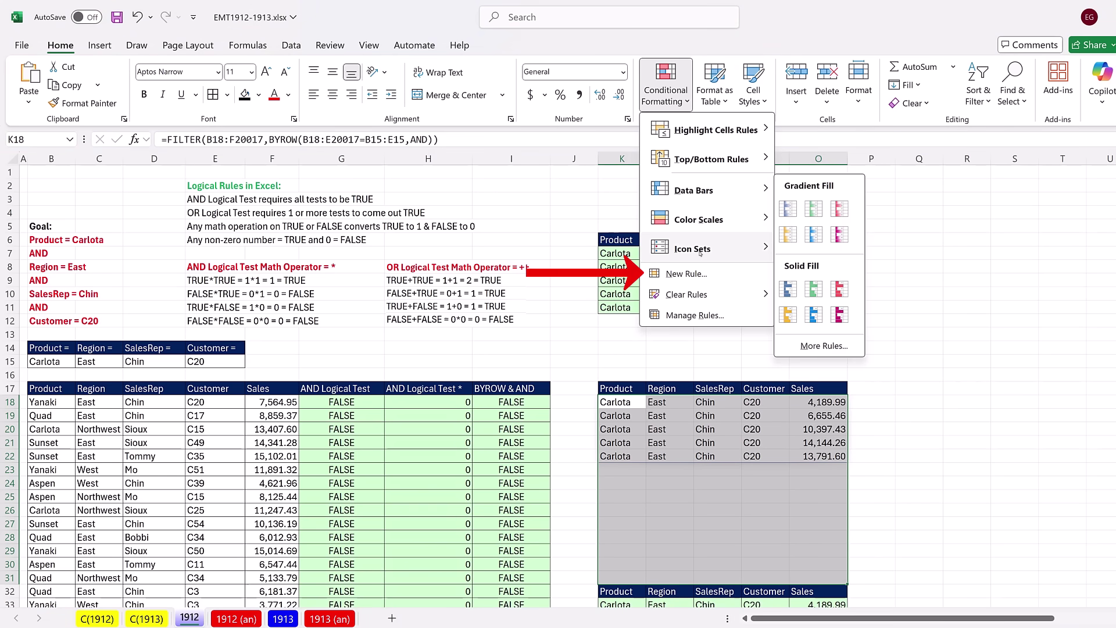
pyautogui.click(695, 275)
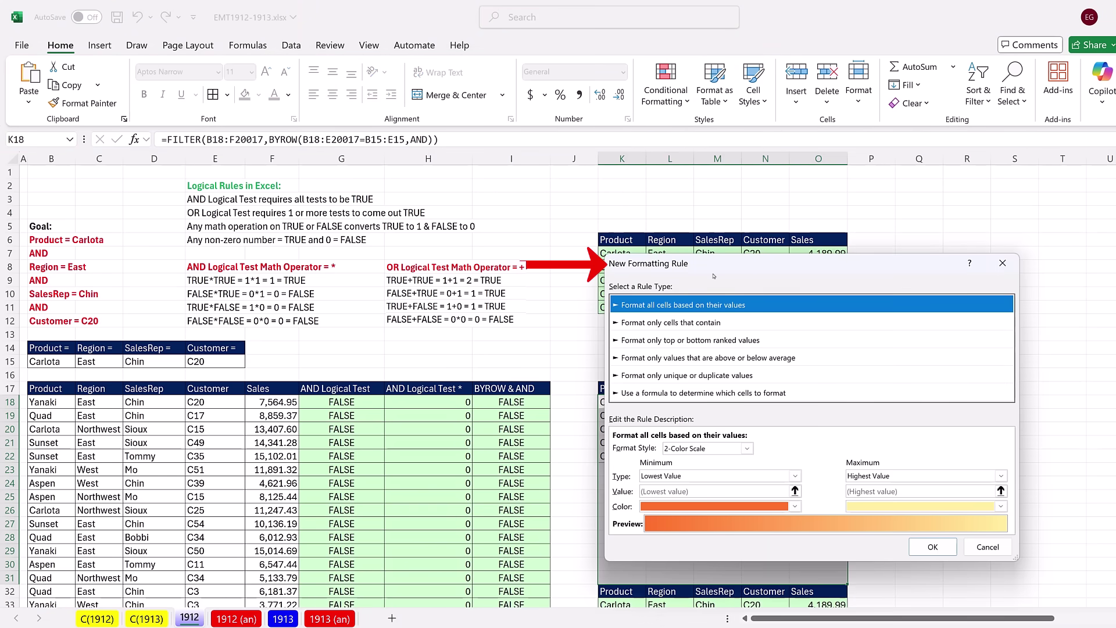
pyautogui.click(658, 326)
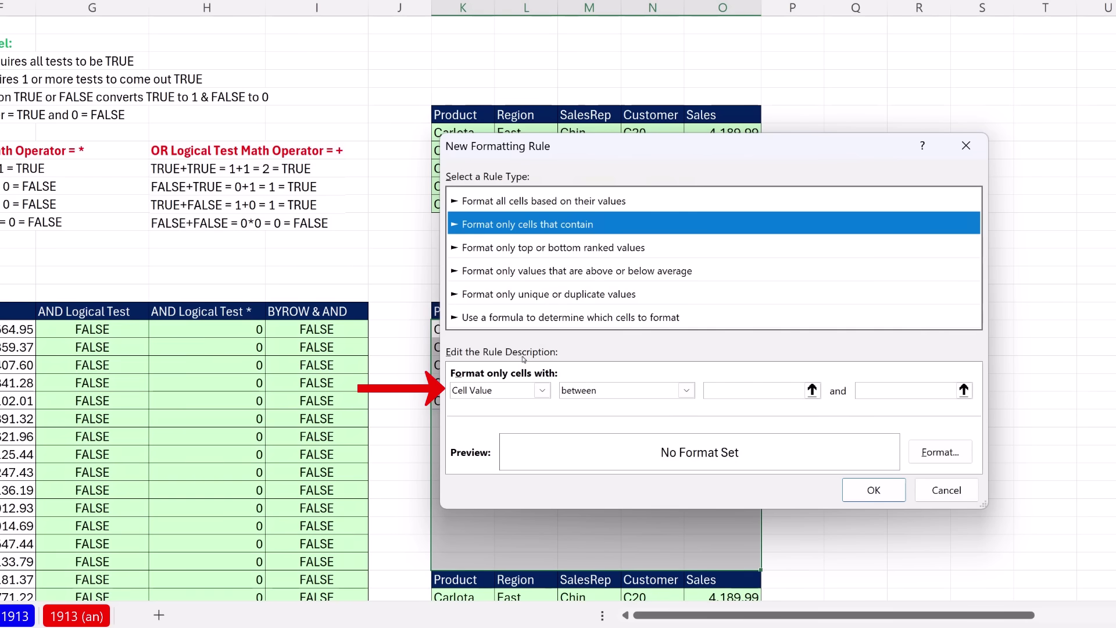
pyautogui.click(682, 448)
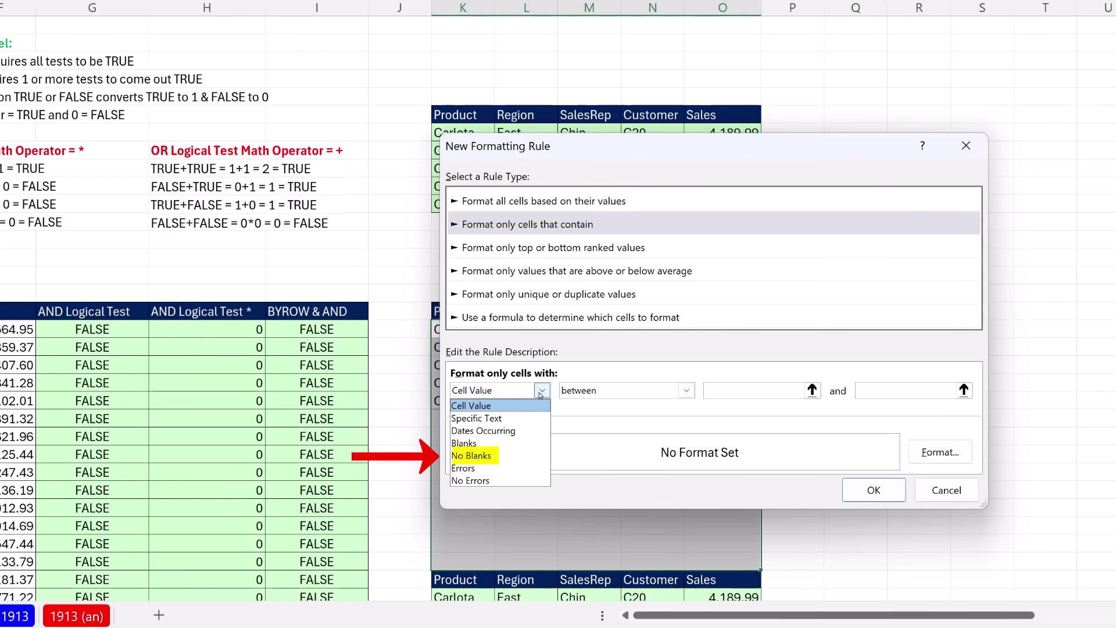
pyautogui.click(465, 456)
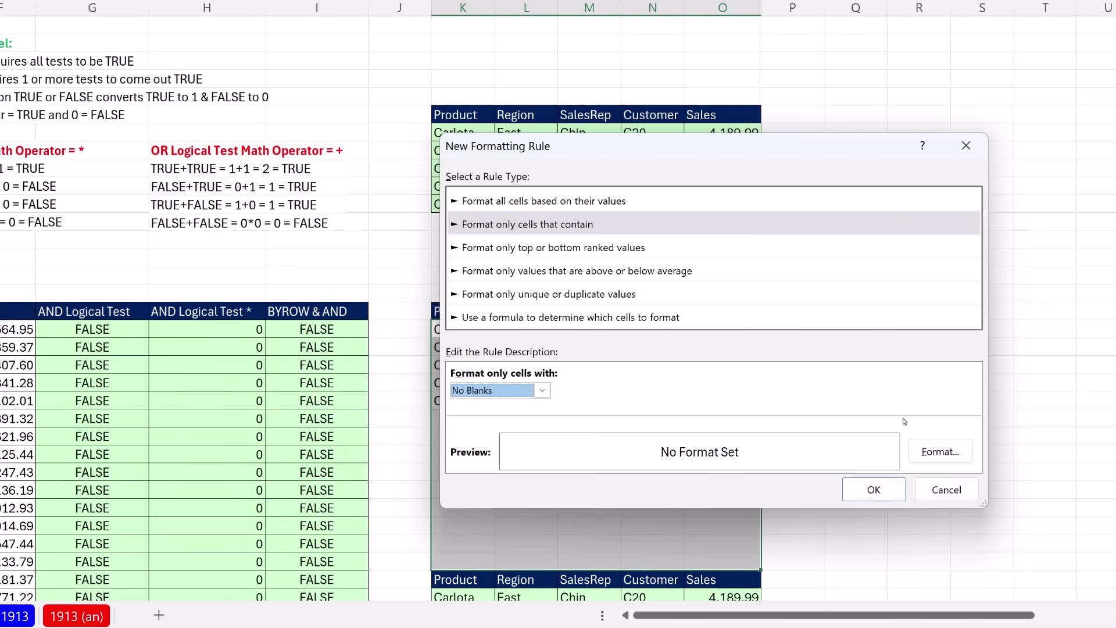
# Give the rule a light green fill and an outline border, then apply it
pyautogui.click(930, 453)
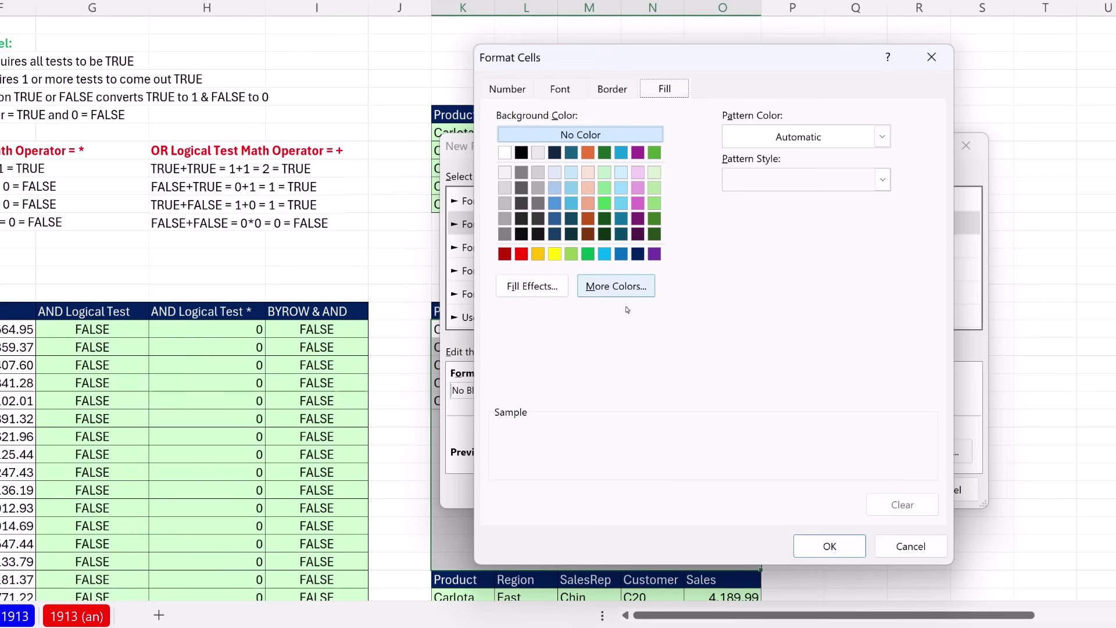
pyautogui.click(617, 291)
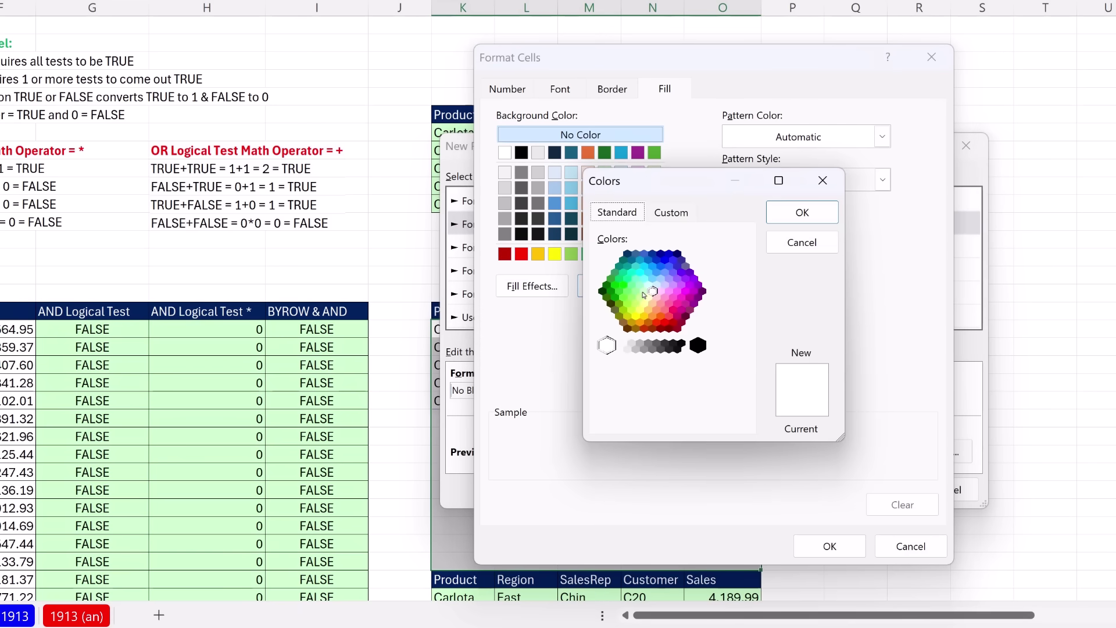
pyautogui.click(644, 292)
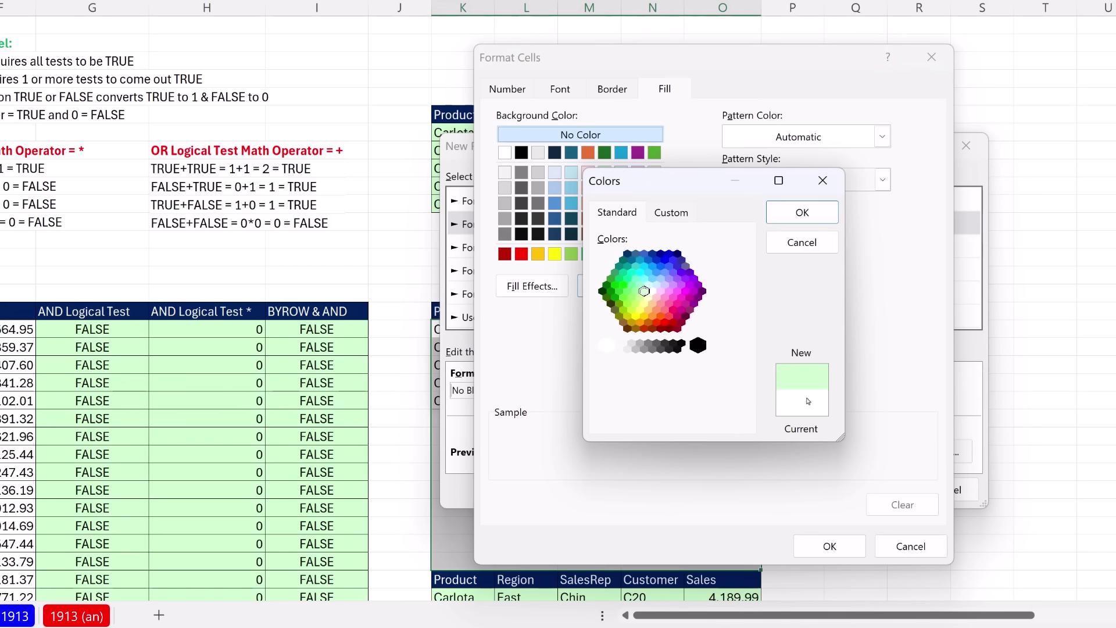
pyautogui.click(803, 209)
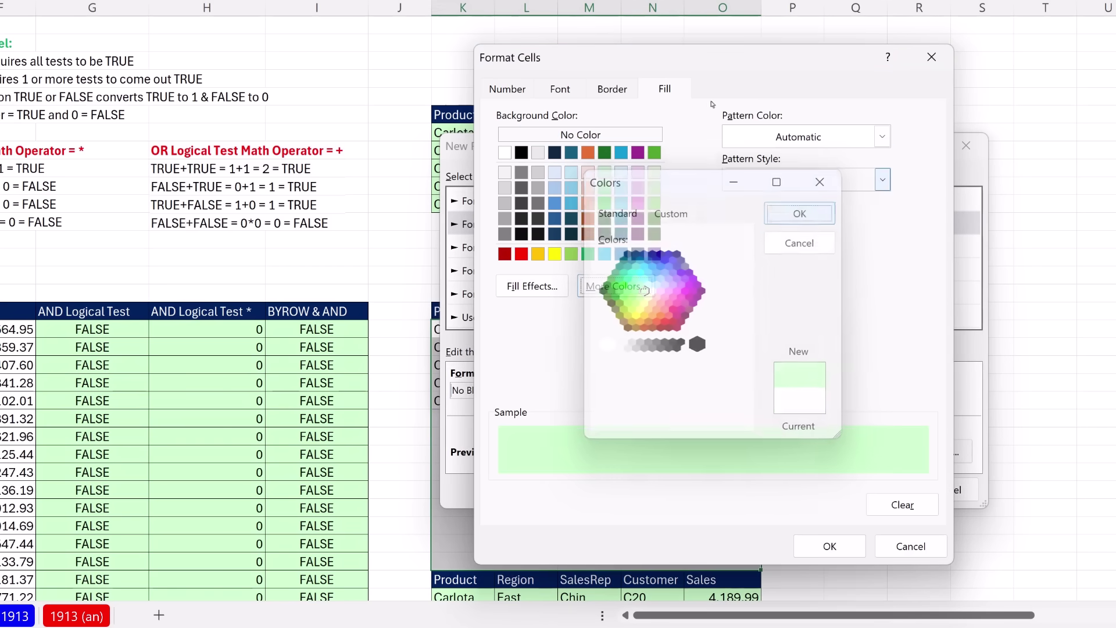
pyautogui.click(613, 89)
pyautogui.click(737, 147)
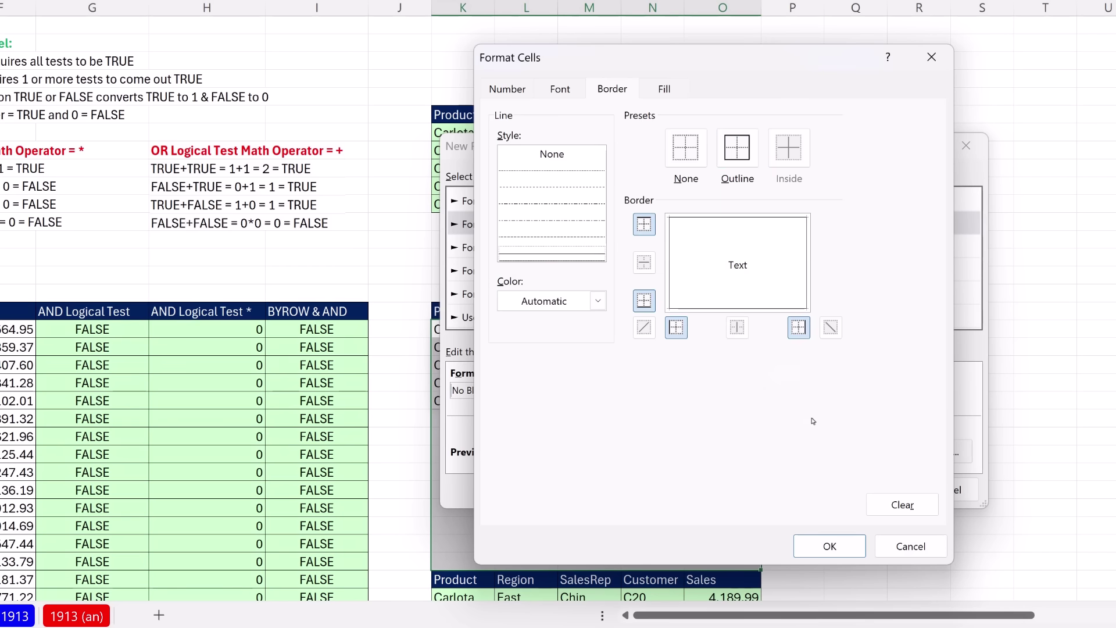
pyautogui.click(849, 547)
pyautogui.click(872, 489)
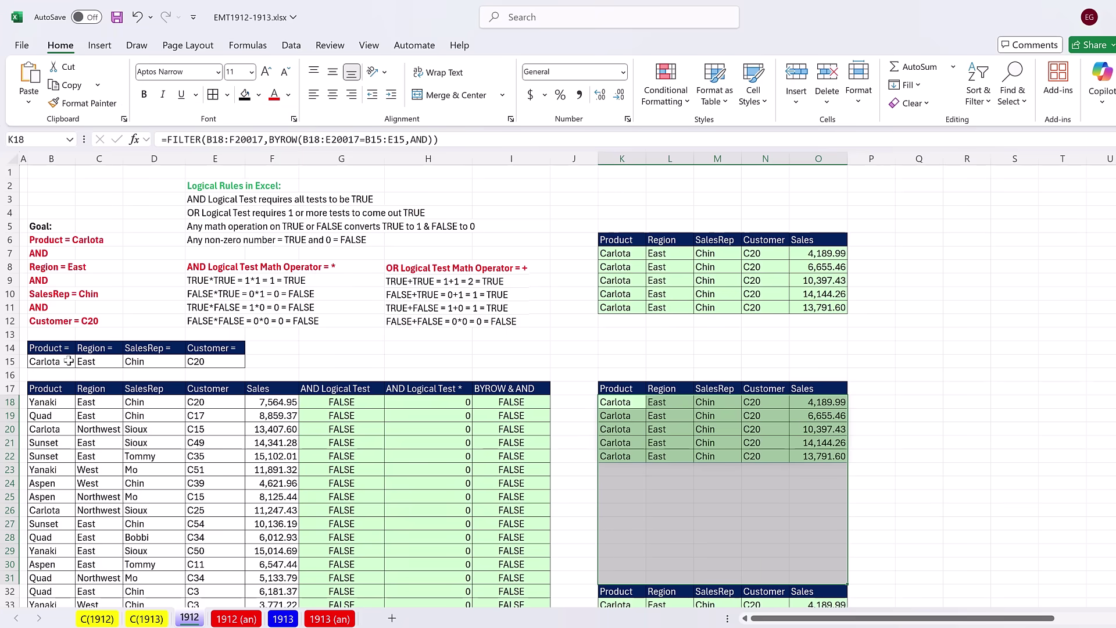
pyautogui.click(69, 361)
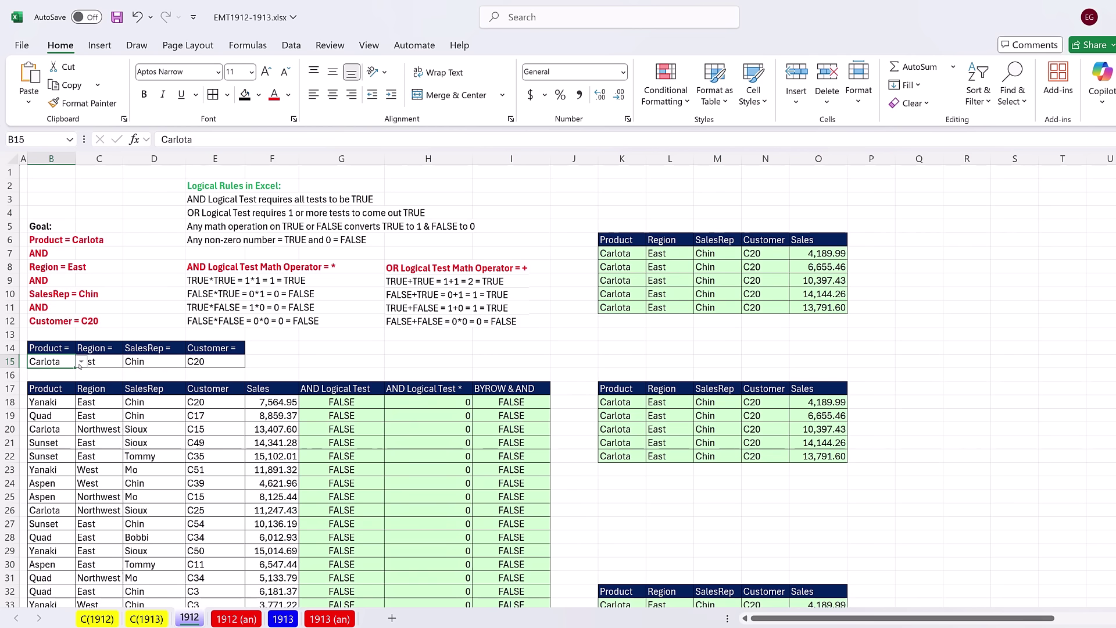
pyautogui.click(81, 361)
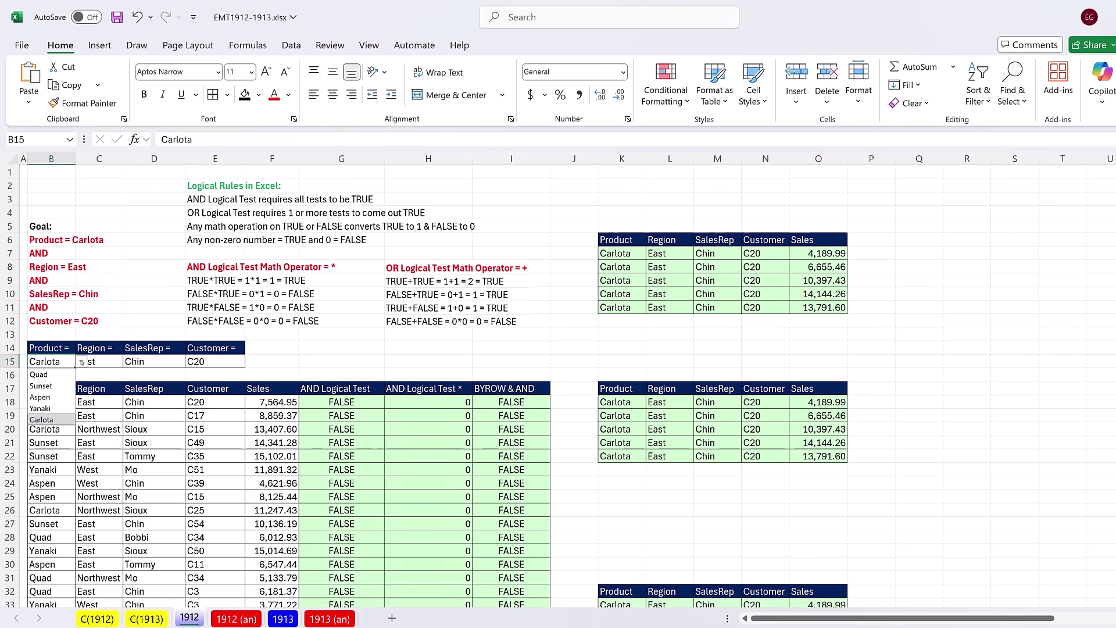
pyautogui.click(49, 376)
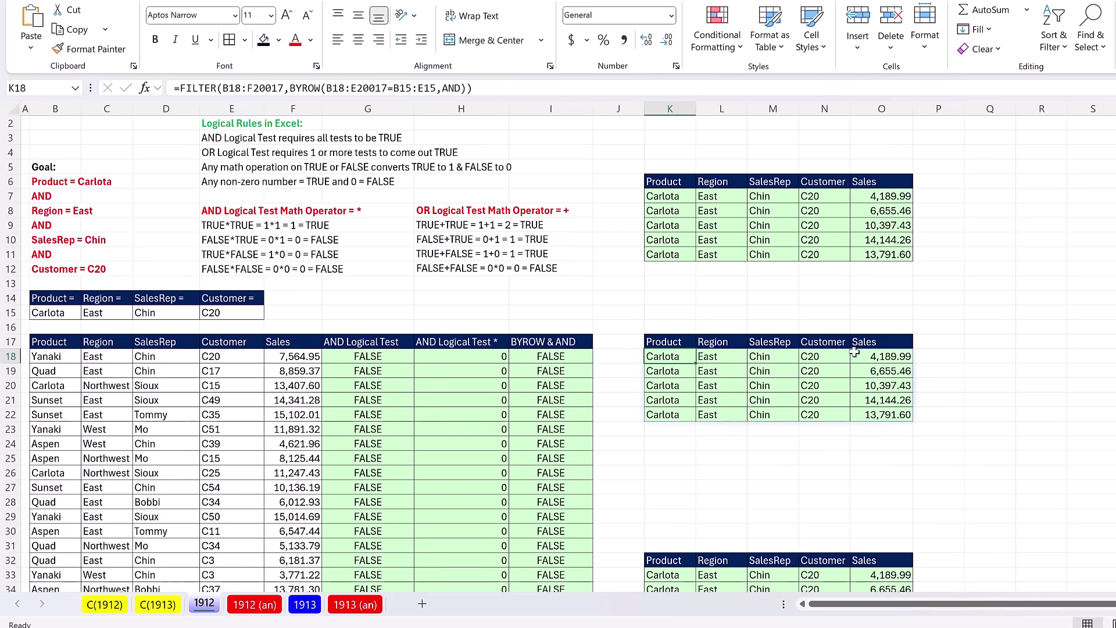
pyautogui.doubleClick(681, 356)
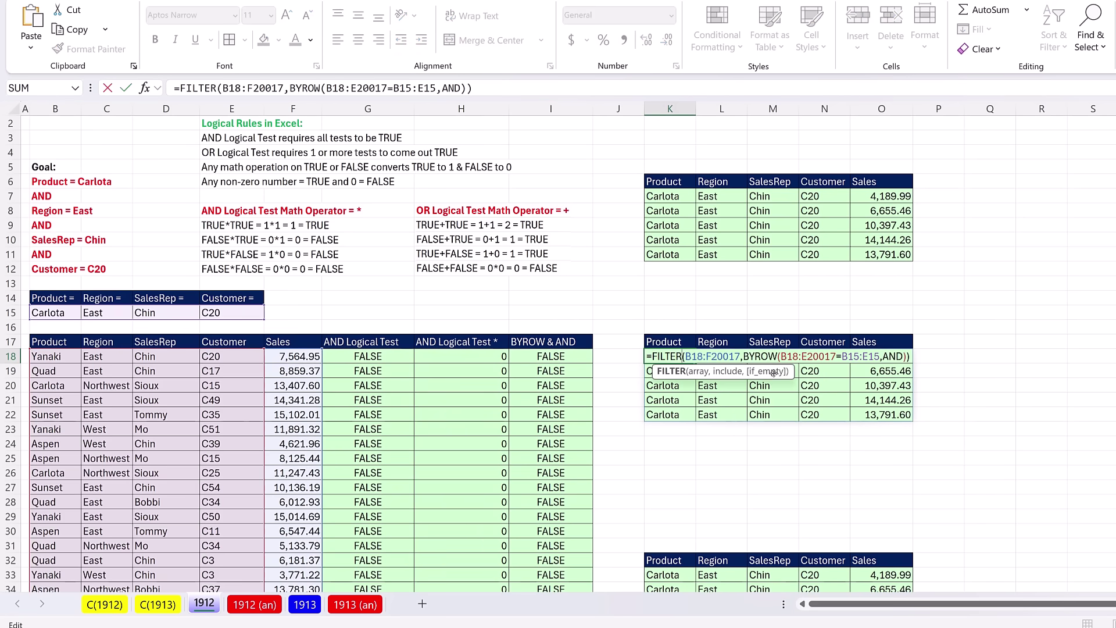
pyautogui.press('Escape')
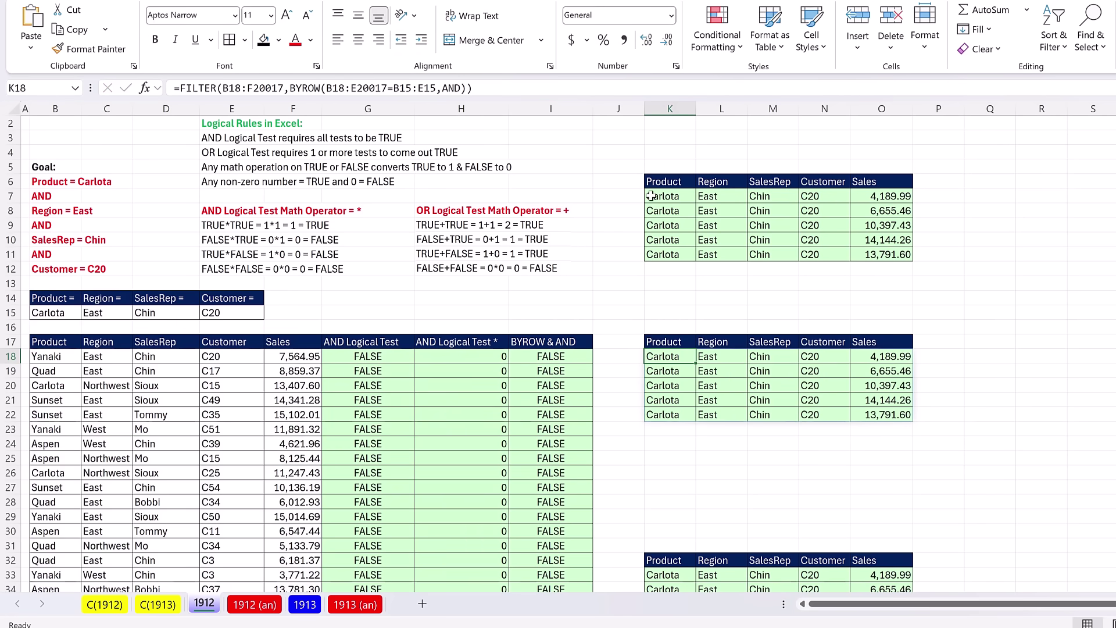
pyautogui.doubleClick(651, 196)
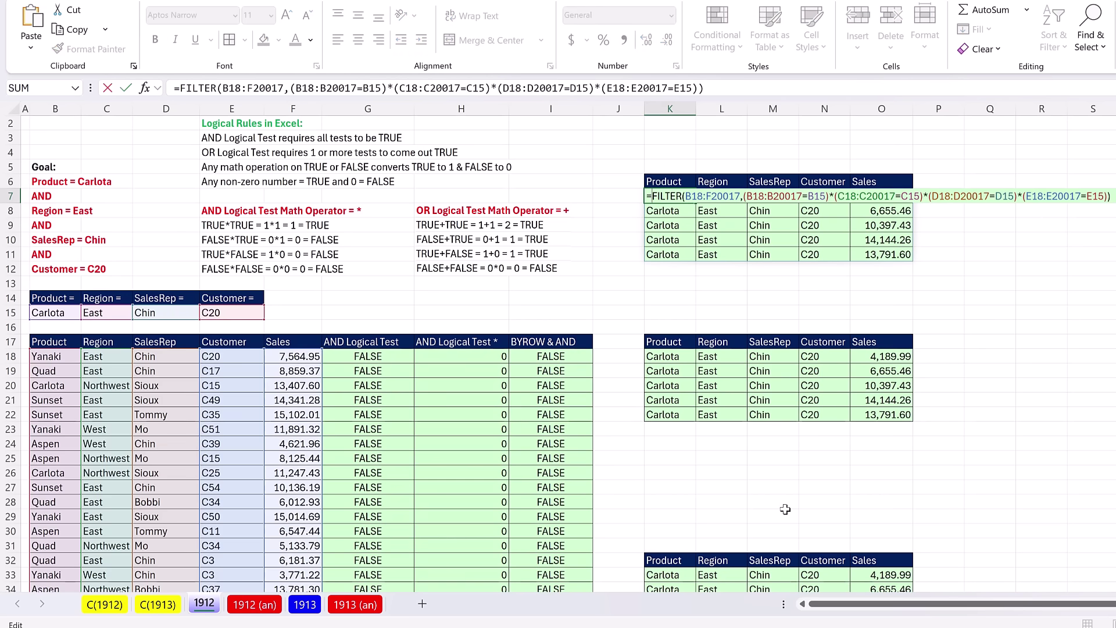
pyautogui.press('Escape')
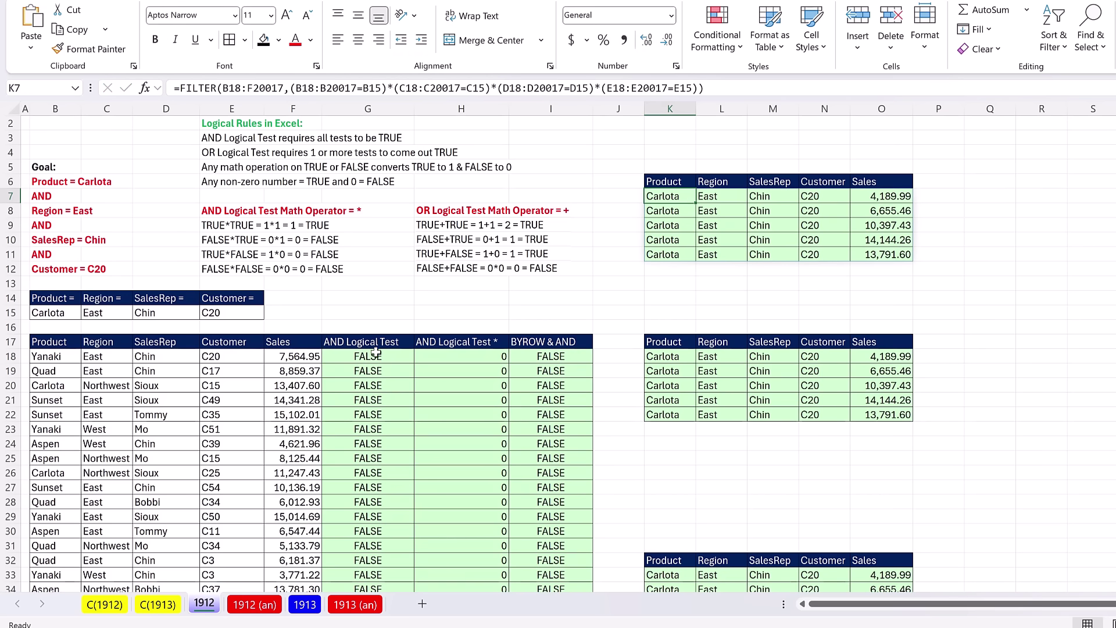
pyautogui.click(377, 355)
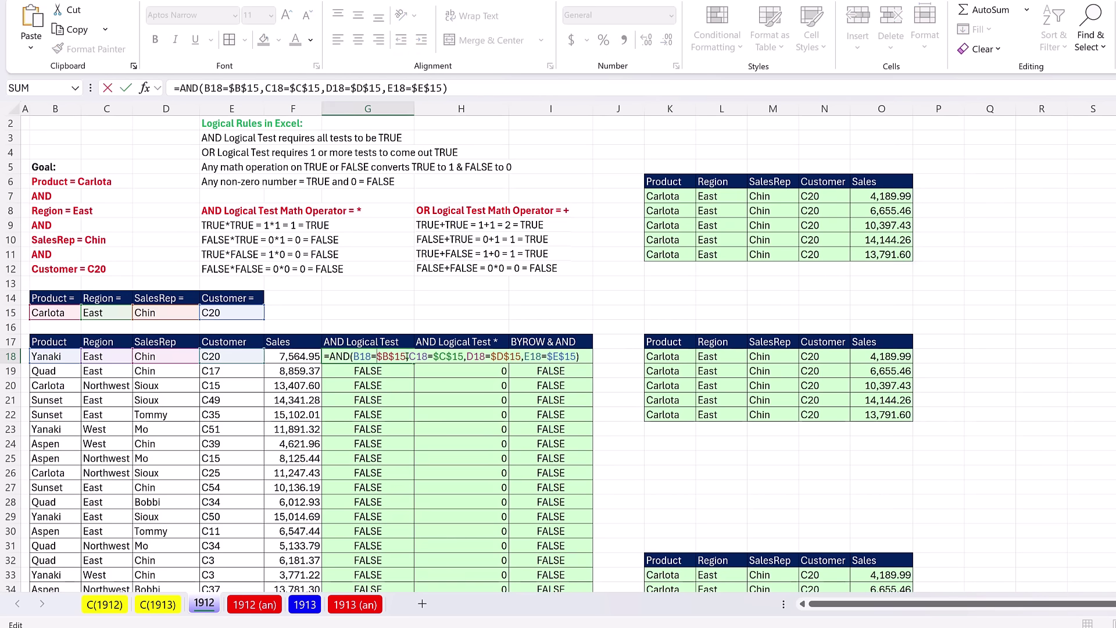
pyautogui.doubleClick(673, 574)
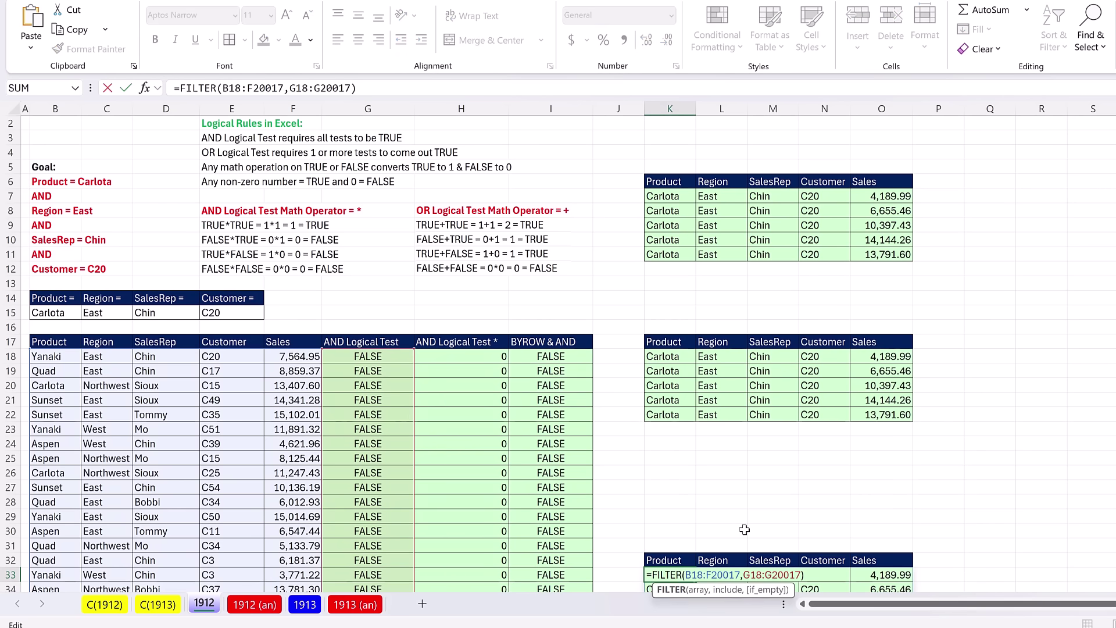